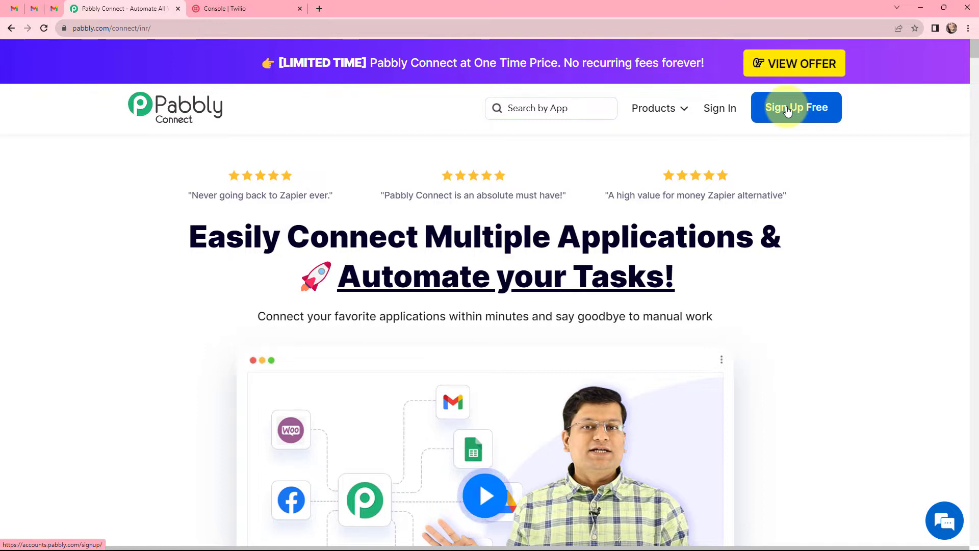
Sign in, open Pabbly Connect and create the workflow 'Receive Body Content of an Email as SMS Automatically' in folder Email Parser.
{"action": "left_click", "coordinate": [718, 108]}
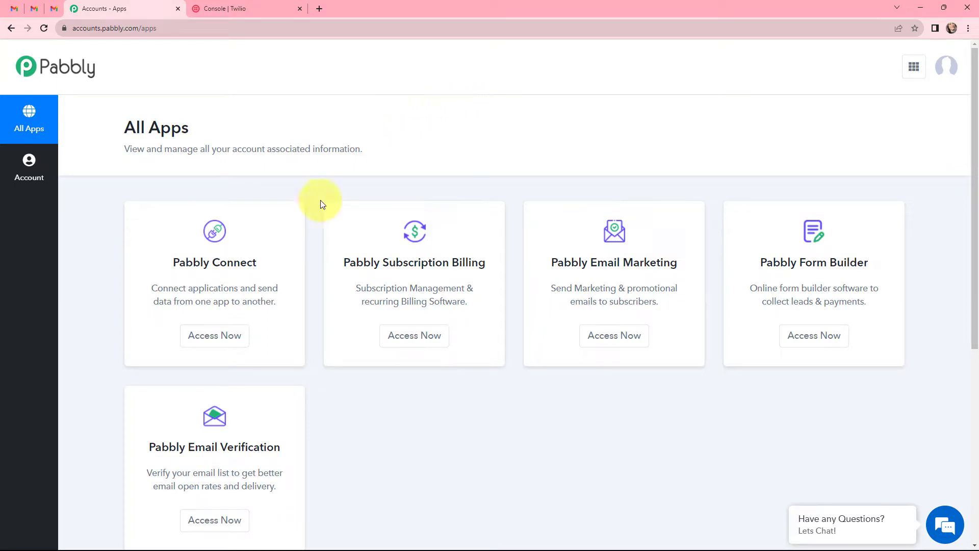
{"action": "left_click", "coordinate": [214, 337]}
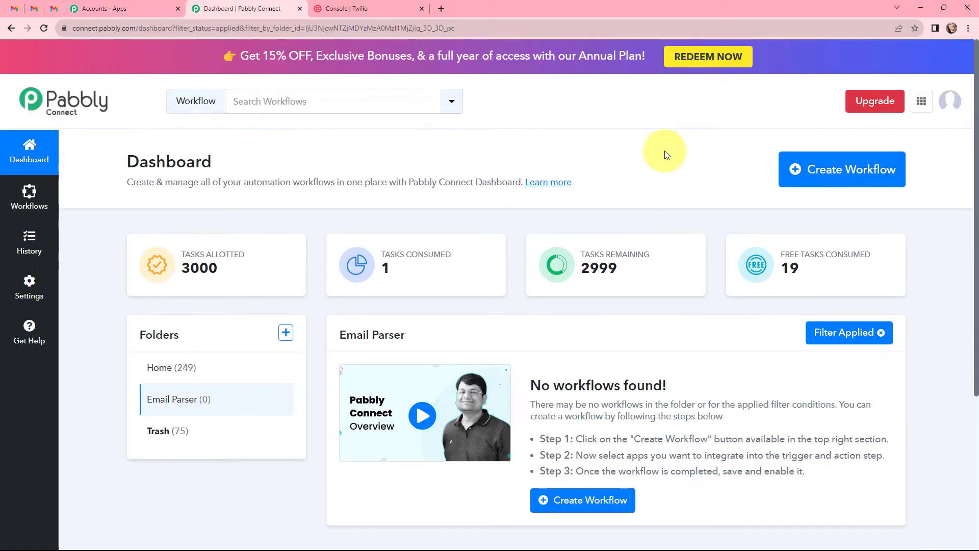
{"action": "left_click", "coordinate": [834, 169]}
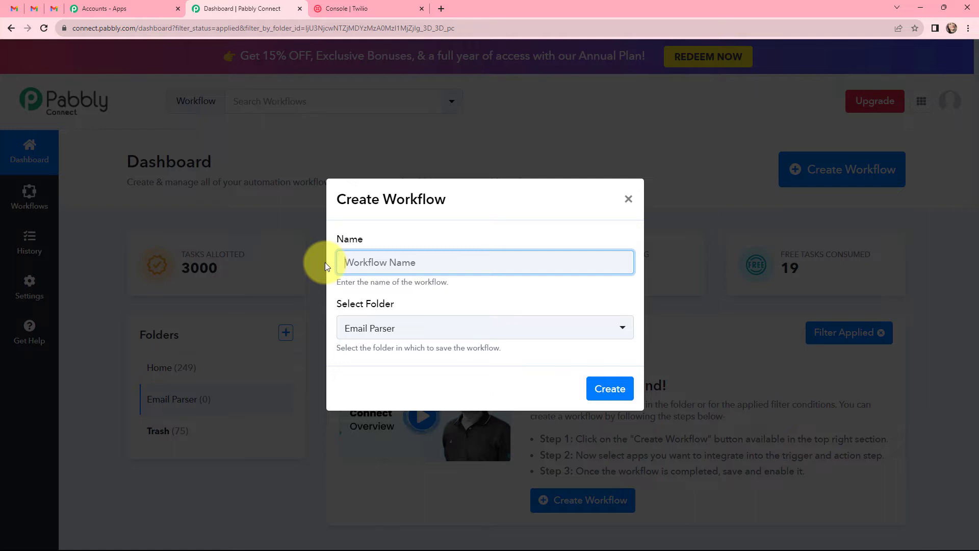
{"action": "type", "text": "Receive Body Content of an Email as SMS Automatically"}
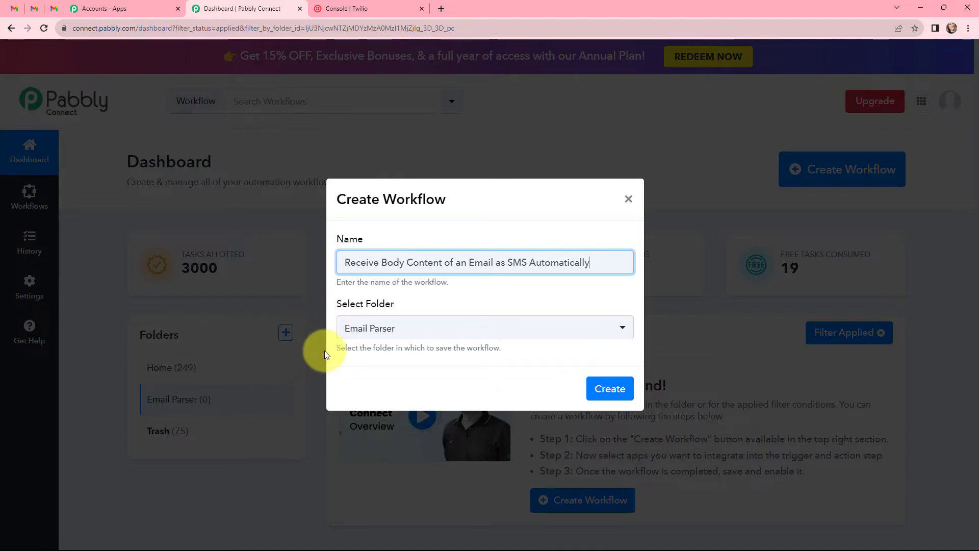
{"action": "left_click", "coordinate": [610, 389]}
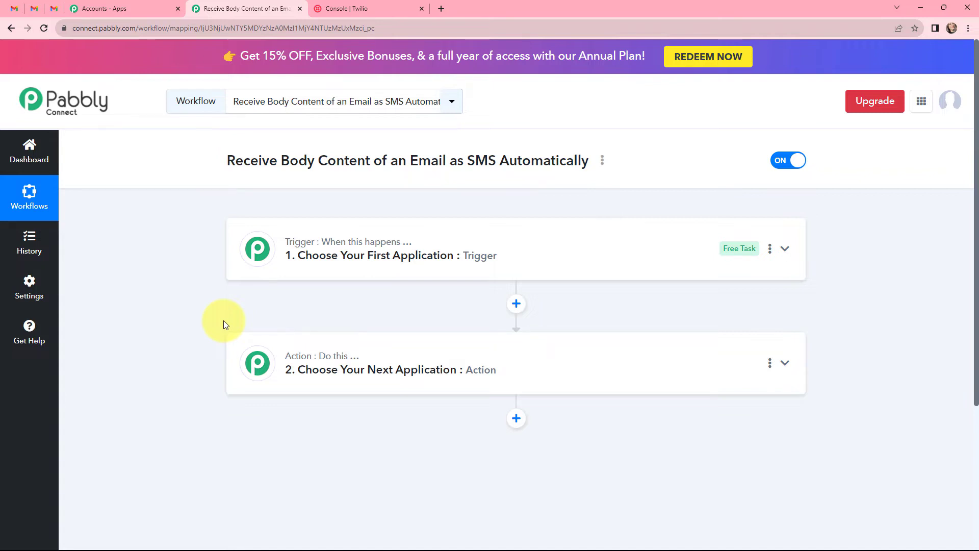
Search 'email' in the trigger's app list and choose Email Parser by Pabbly as the trigger app.
{"action": "mouse_move", "coordinate": [294, 360]}
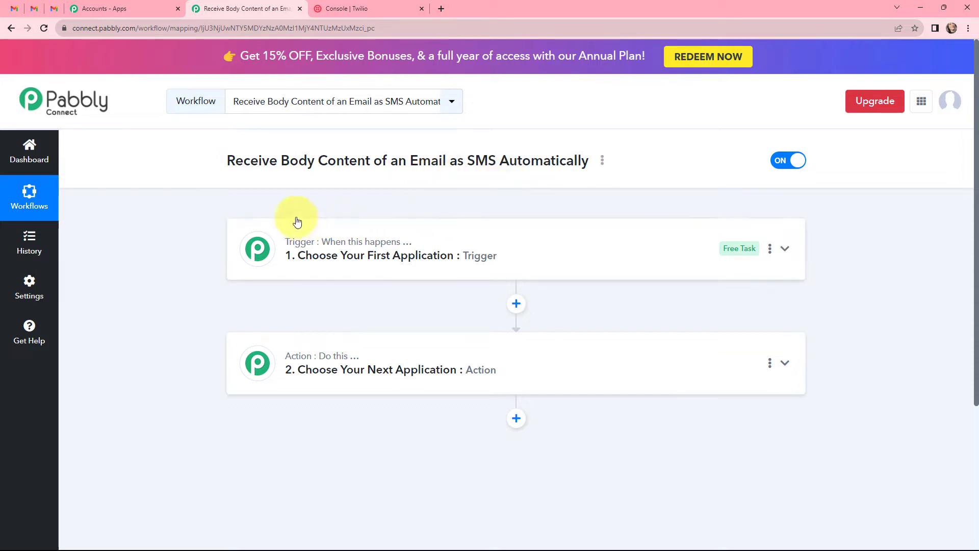
{"action": "left_click", "coordinate": [236, 229]}
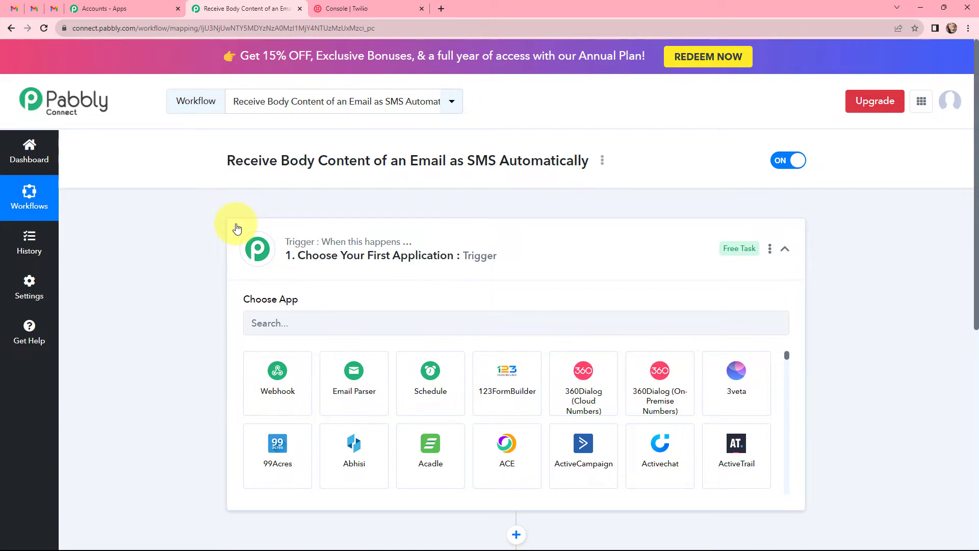
{"action": "left_click", "coordinate": [285, 321]}
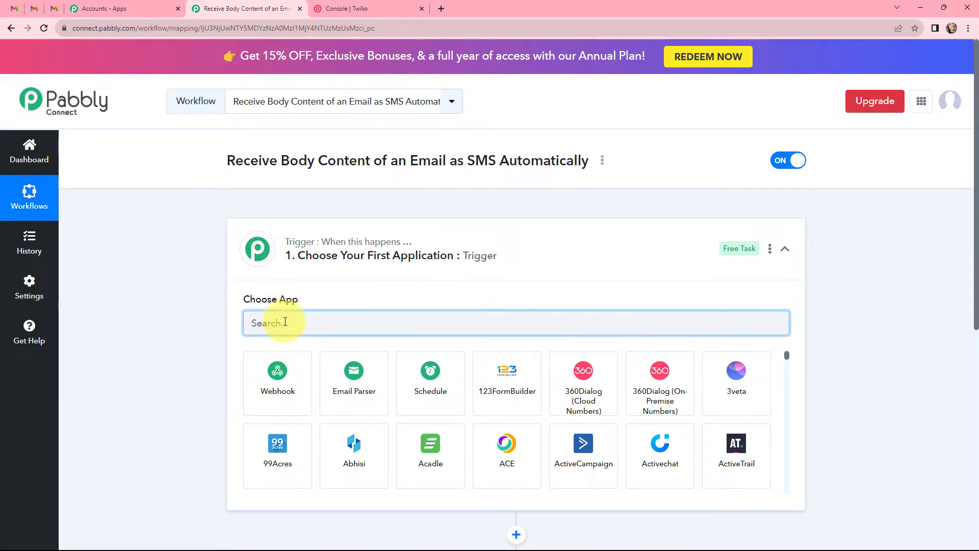
{"action": "type", "text": "email"}
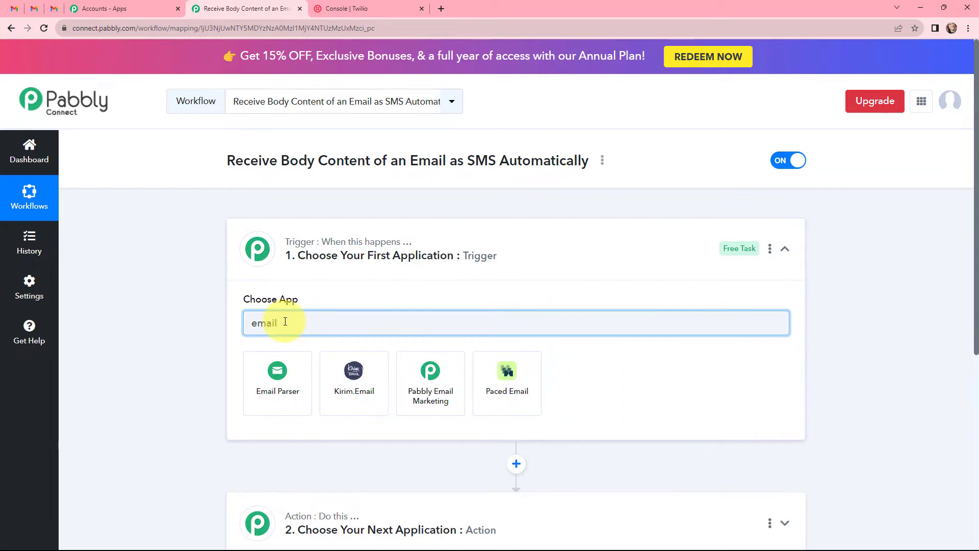
{"action": "left_click", "coordinate": [259, 381]}
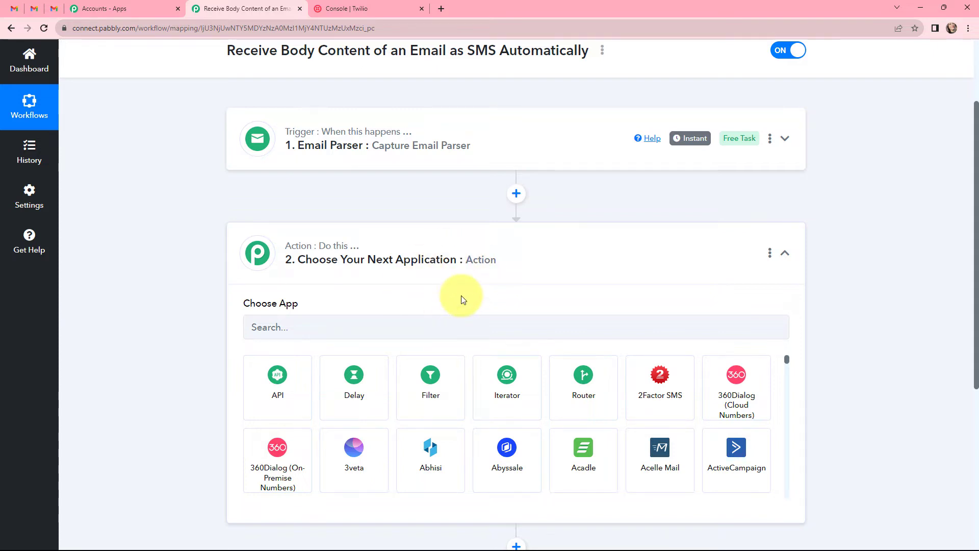
Set the action app to Twilio with the Send SMS Message event.
{"action": "left_click", "coordinate": [336, 328]}
{"action": "type", "text": "tw"}
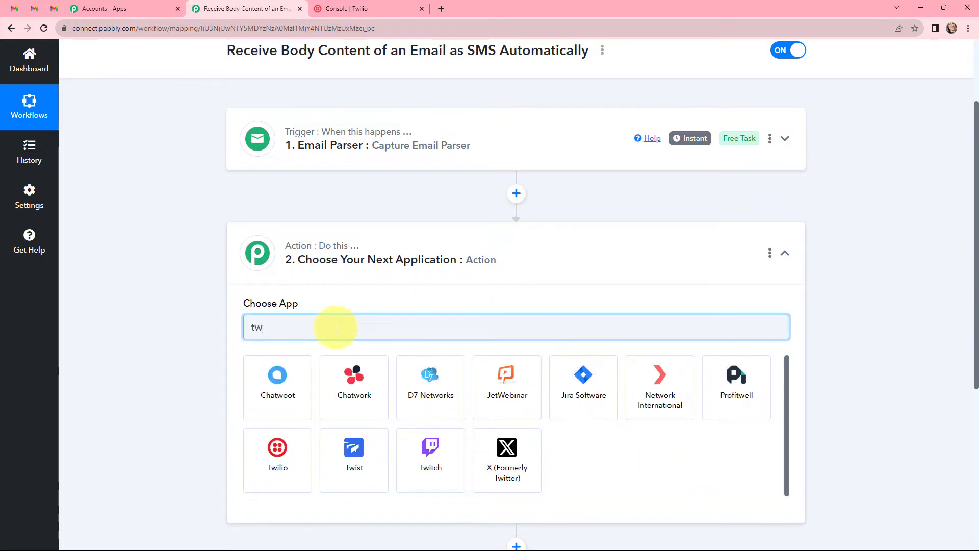
{"action": "type", "text": "il"}
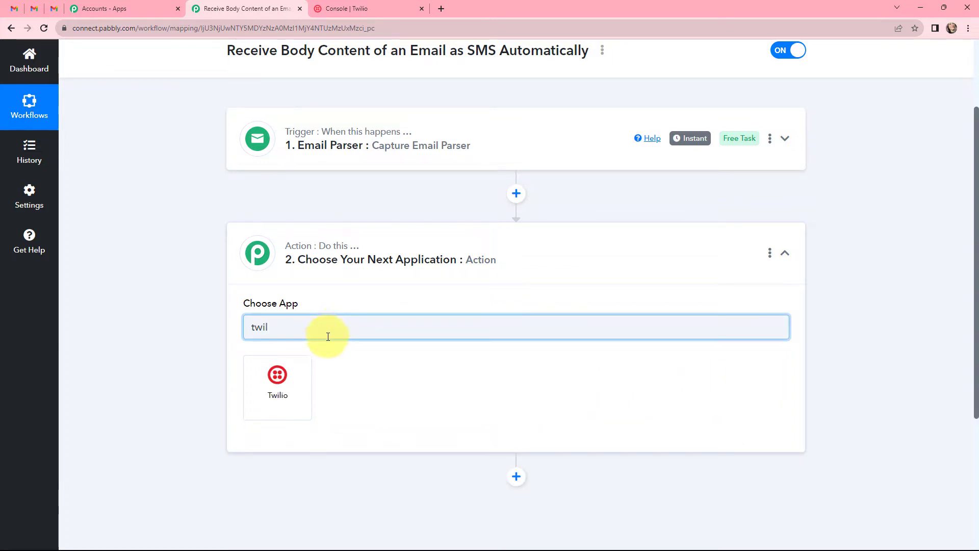
{"action": "left_click", "coordinate": [278, 376]}
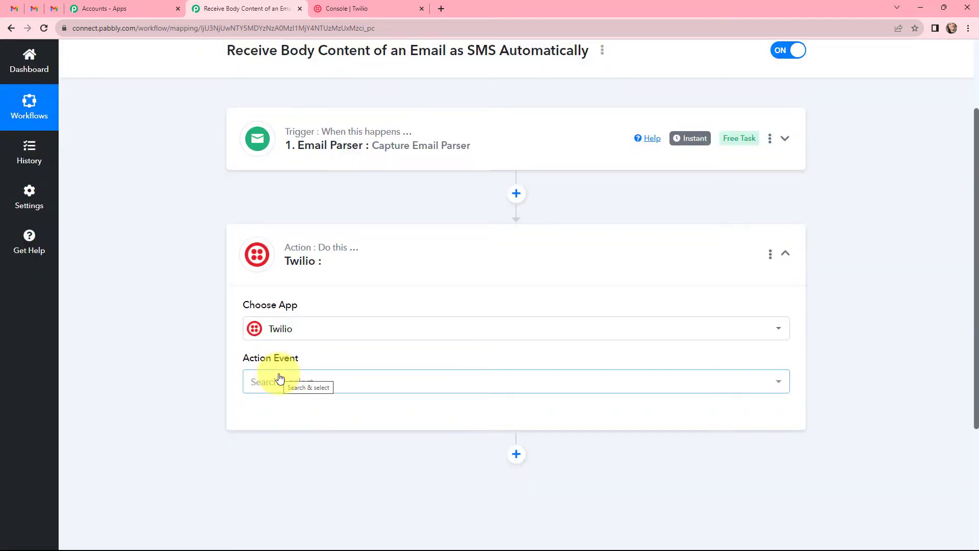
{"action": "left_click", "coordinate": [279, 380]}
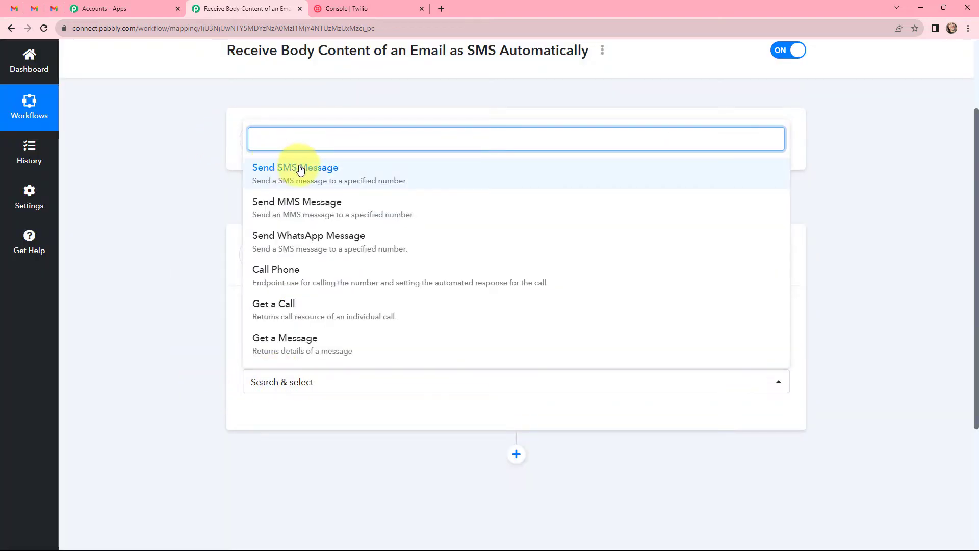
{"action": "left_click", "coordinate": [322, 168]}
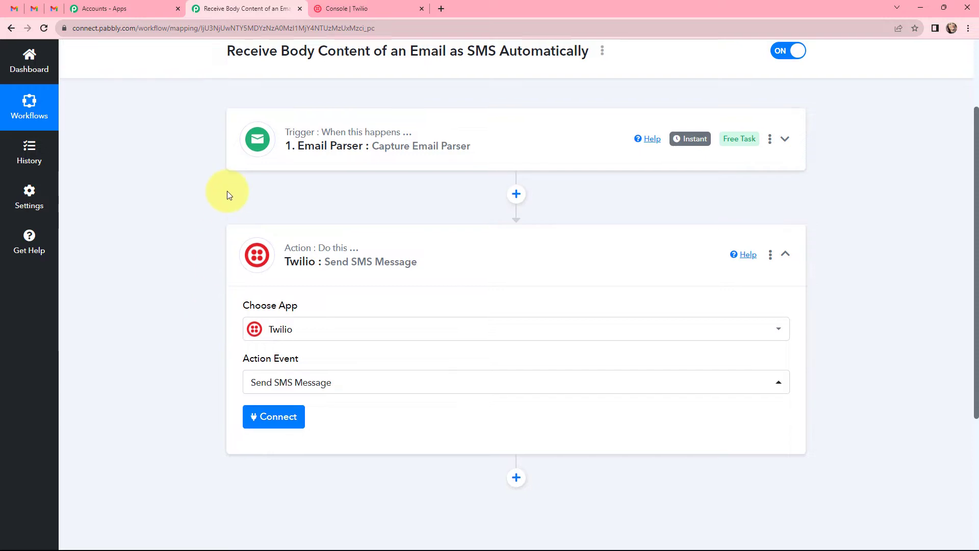
Expand the Email Parser trigger to show its pcmailhook.com parser address.
{"action": "scroll", "coordinate": [227, 190], "scroll_direction": "up", "scroll_amount": 1}
{"action": "left_click", "coordinate": [241, 193]}
{"action": "scroll", "coordinate": [241, 192], "scroll_direction": "up", "scroll_amount": 2}
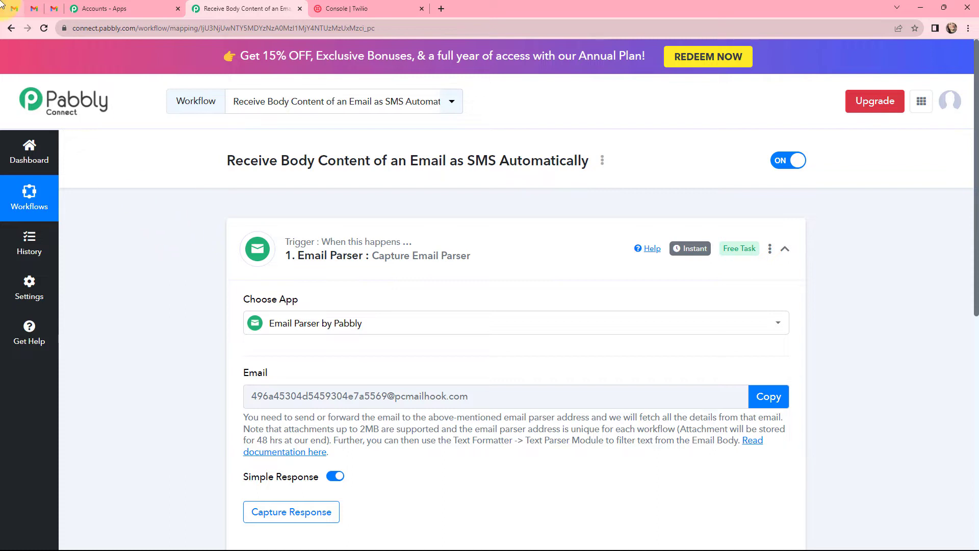
In Gmail's full settings, go to Forwarding and POP/IMAP and start adding a forwarding address.
{"action": "left_click", "coordinate": [14, 8]}
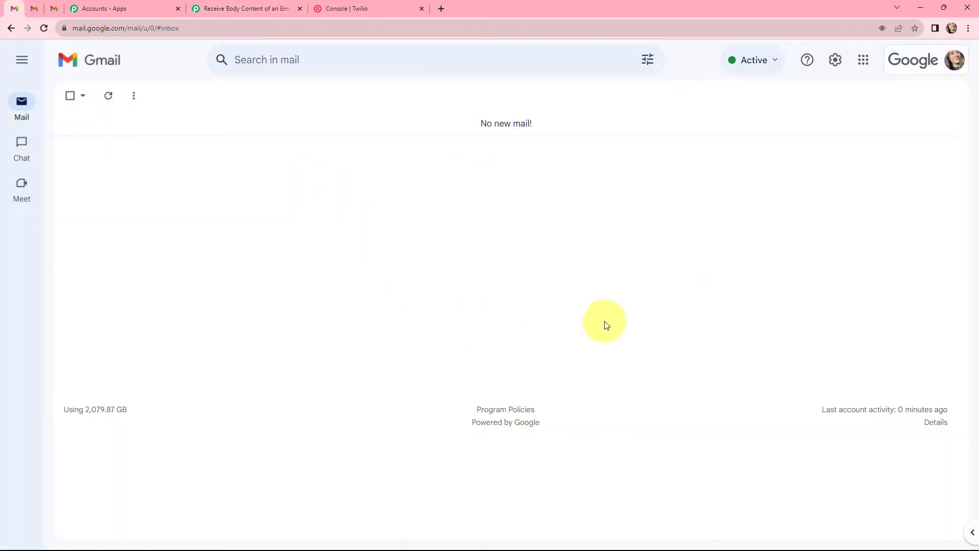
{"action": "left_click", "coordinate": [831, 63]}
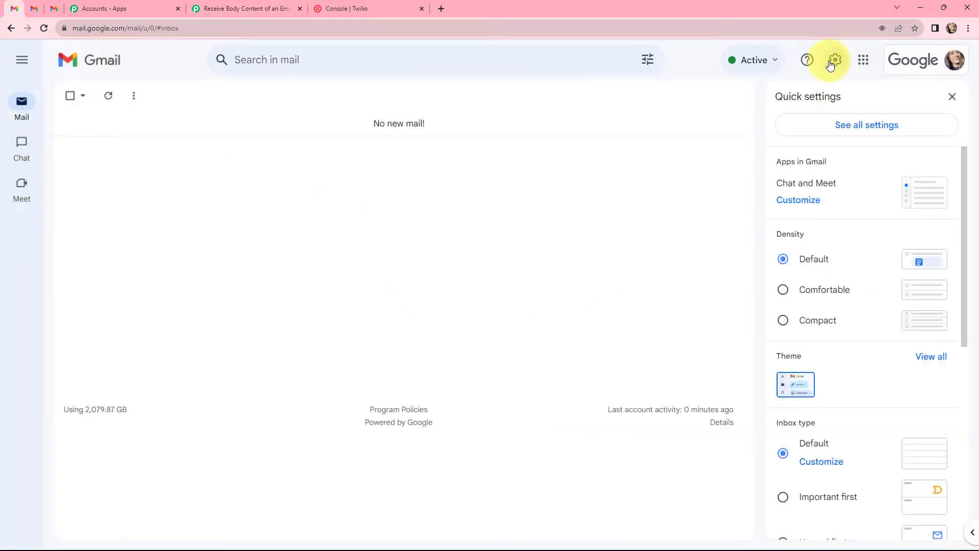
{"action": "left_click", "coordinate": [858, 123]}
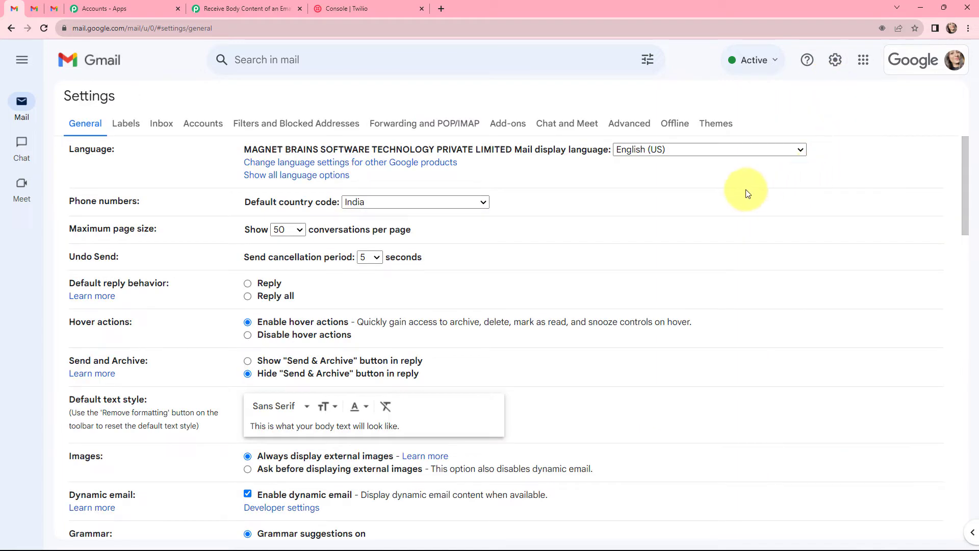
{"action": "left_click", "coordinate": [420, 128]}
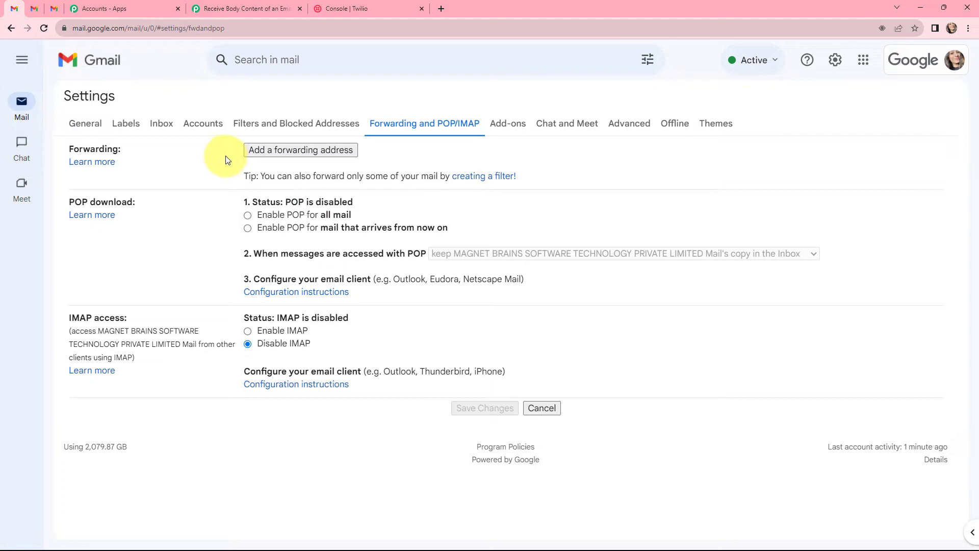
{"action": "left_click", "coordinate": [288, 150]}
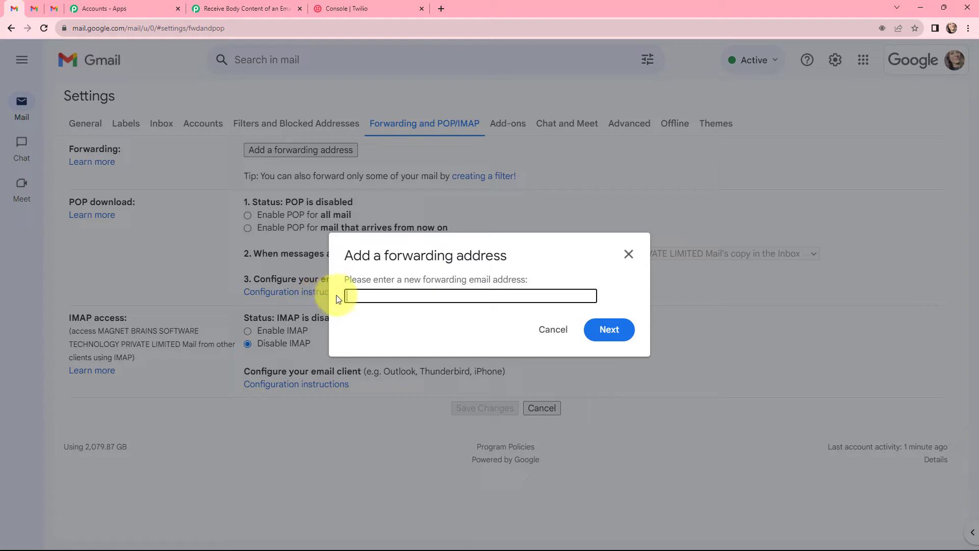
Copy the Pabbly parser address into Gmail's forwarding address field, then proceed and acknowledge the confirmation notice.
{"action": "left_click", "coordinate": [231, 6]}
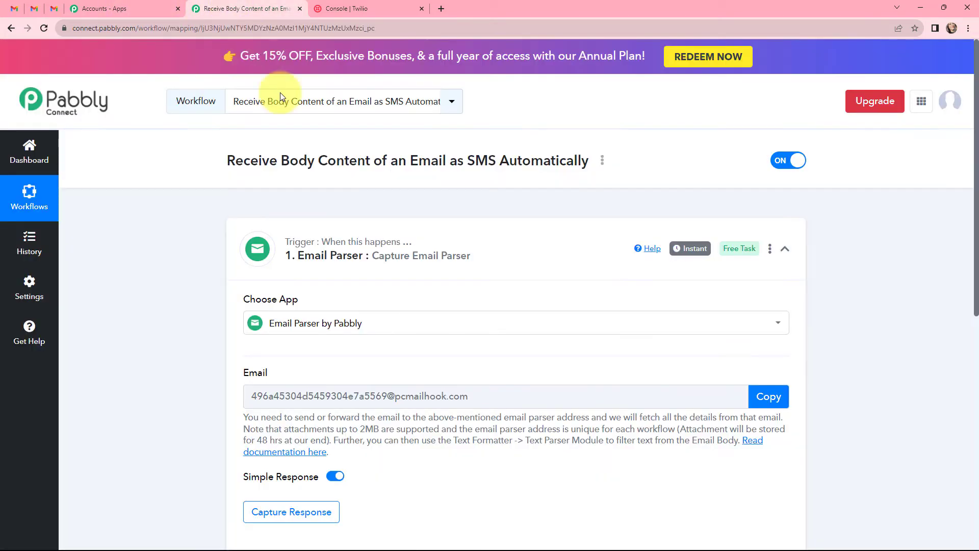
{"action": "left_click", "coordinate": [759, 397]}
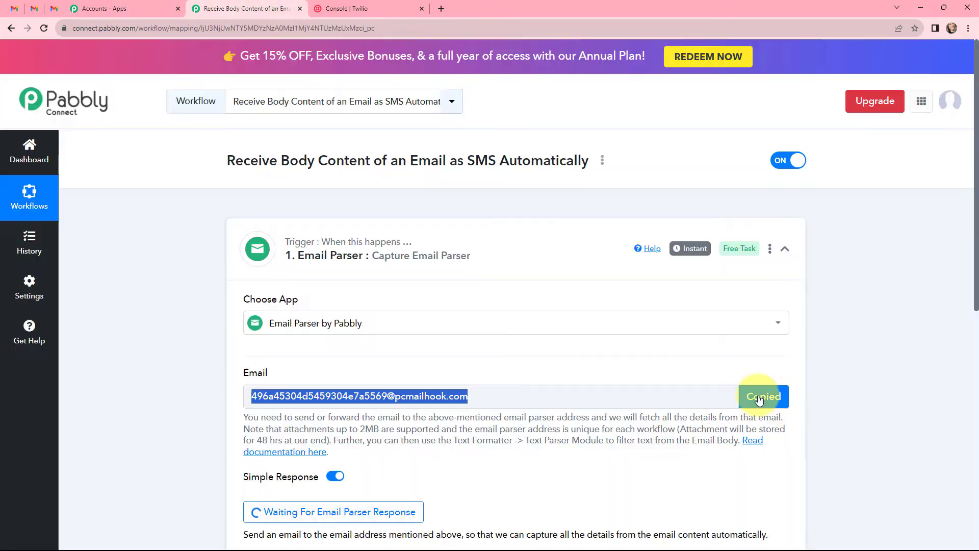
{"action": "left_click", "coordinate": [17, 4]}
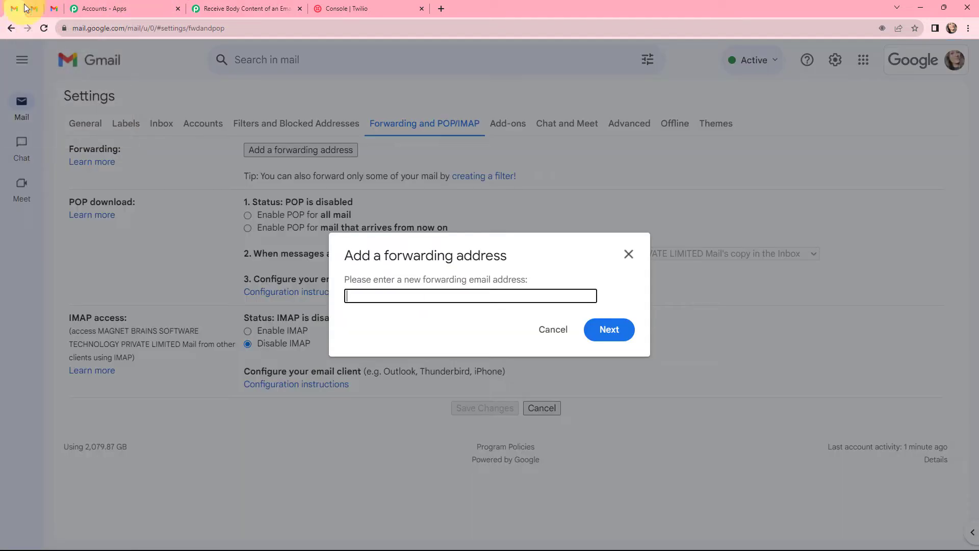
{"action": "key", "text": "ctrl+v"}
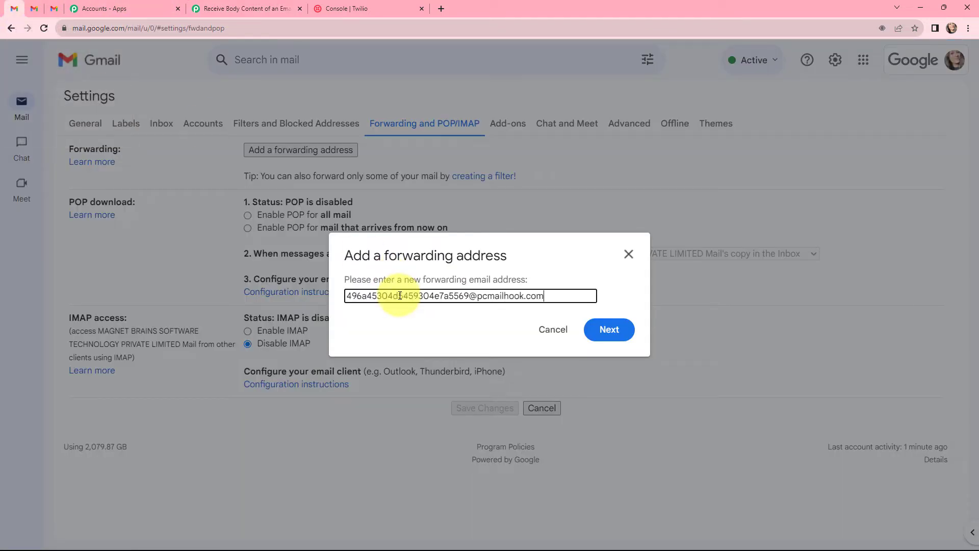
{"action": "left_click", "coordinate": [615, 330]}
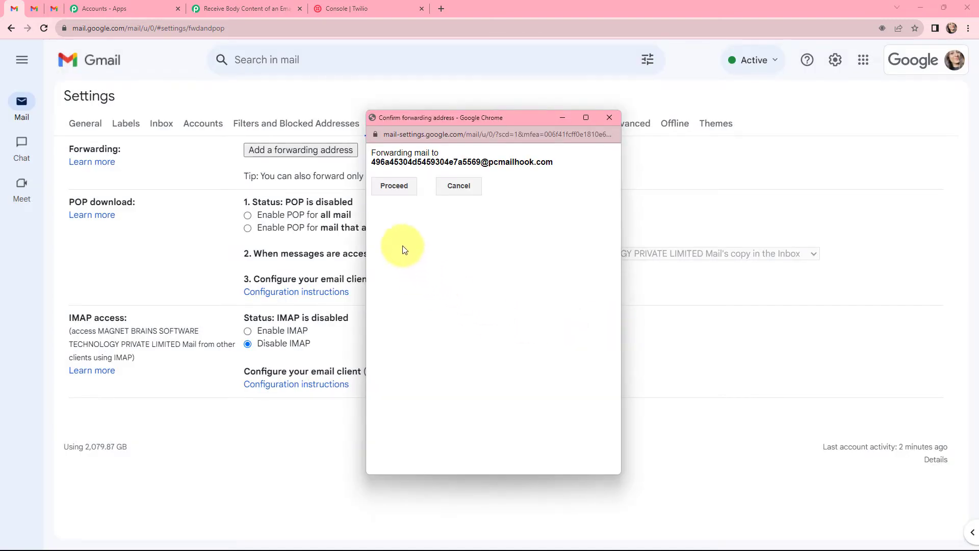
{"action": "left_click", "coordinate": [392, 188]}
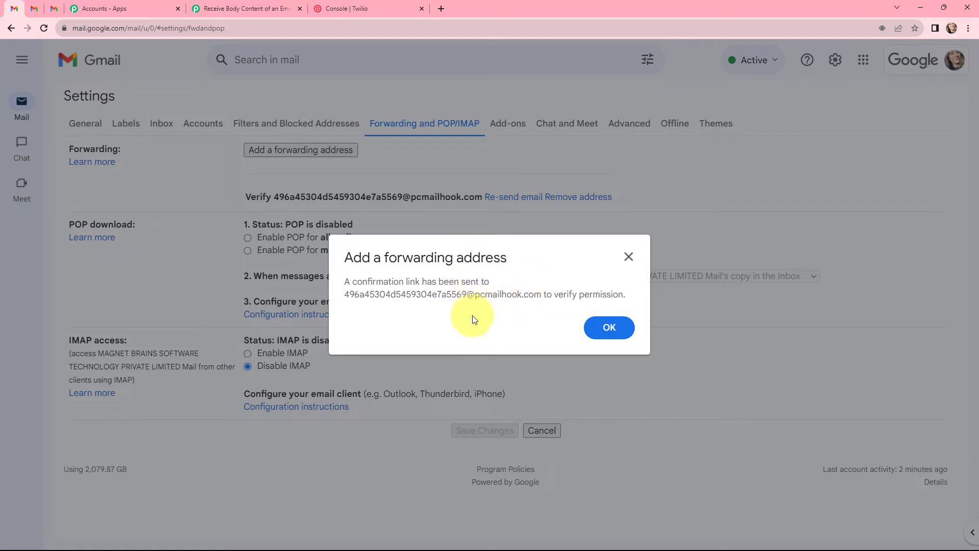
{"action": "left_click", "coordinate": [611, 328]}
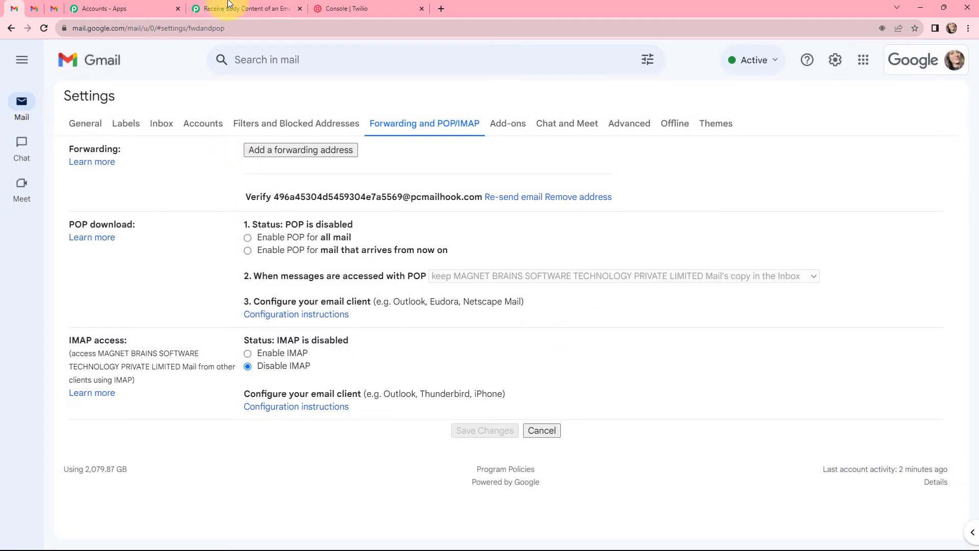
Copy the verification link from the captured email's Body Text and open it in a new tab.
{"action": "left_click", "coordinate": [245, 9]}
{"action": "scroll", "coordinate": [469, 263], "scroll_direction": "down", "scroll_amount": 5}
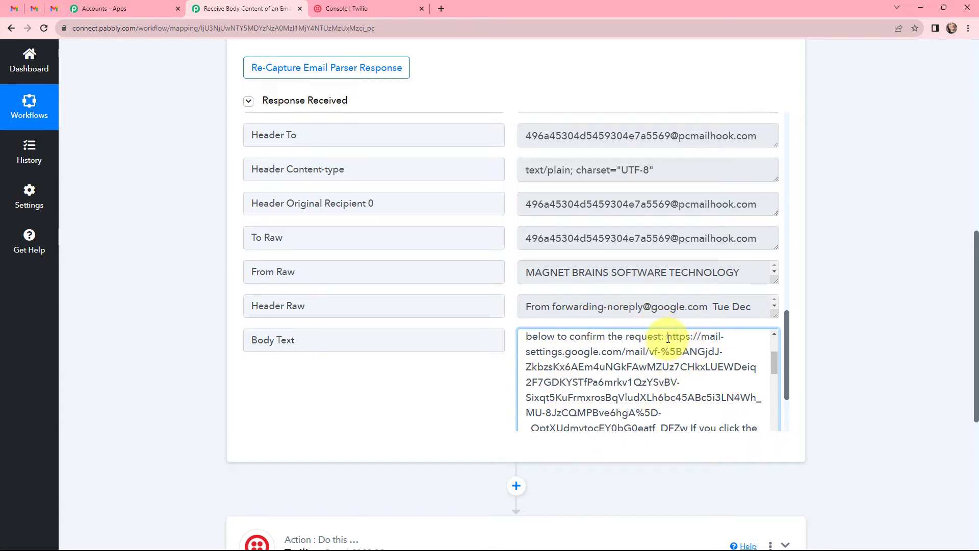
{"action": "left_click_drag", "start_coordinate": [667, 337], "coordinate": [687, 369]}
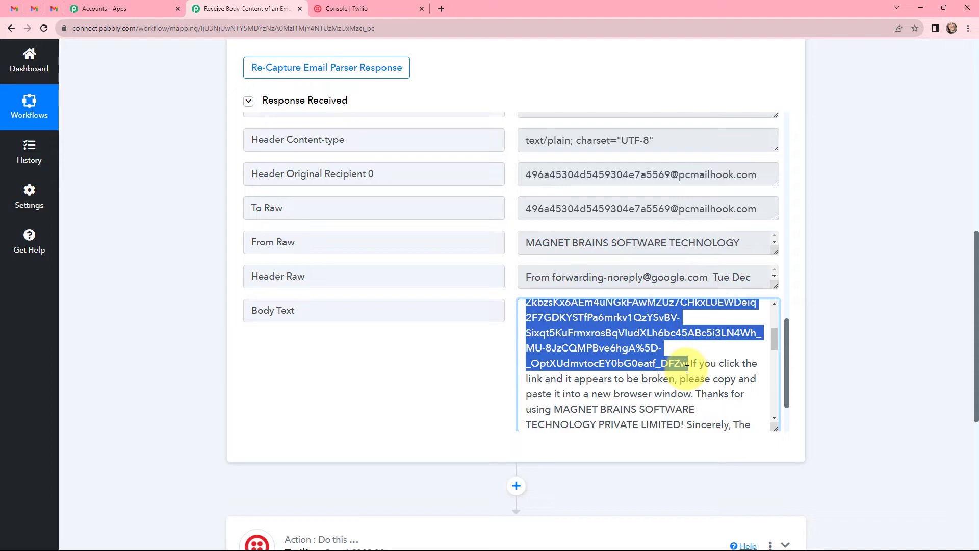
{"action": "left_click", "coordinate": [442, 9]}
{"action": "key", "text": "ctrl+v"}
{"action": "key", "text": "Return"}
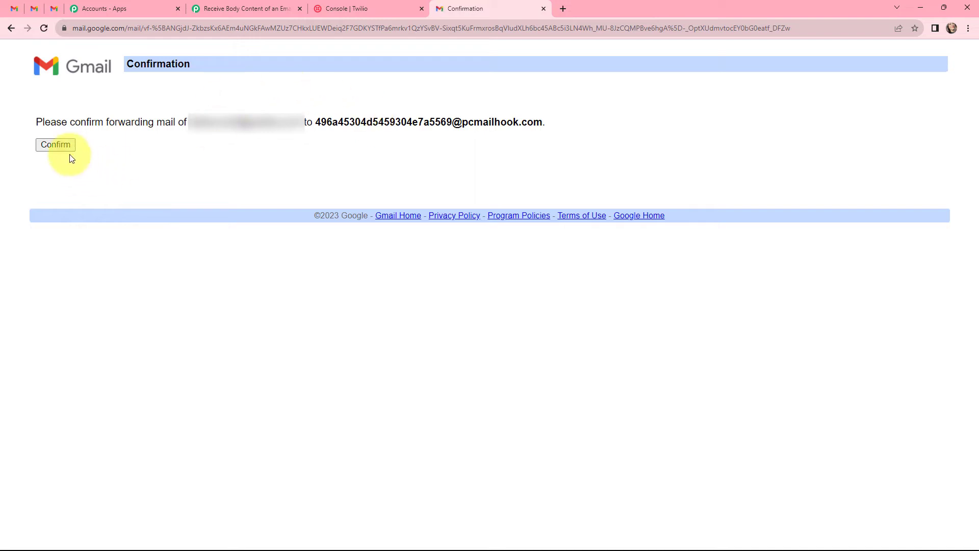
Confirm forwarding, then enable 'Forward a copy of incoming mail to' the parser address and save changes.
{"action": "left_click", "coordinate": [61, 145]}
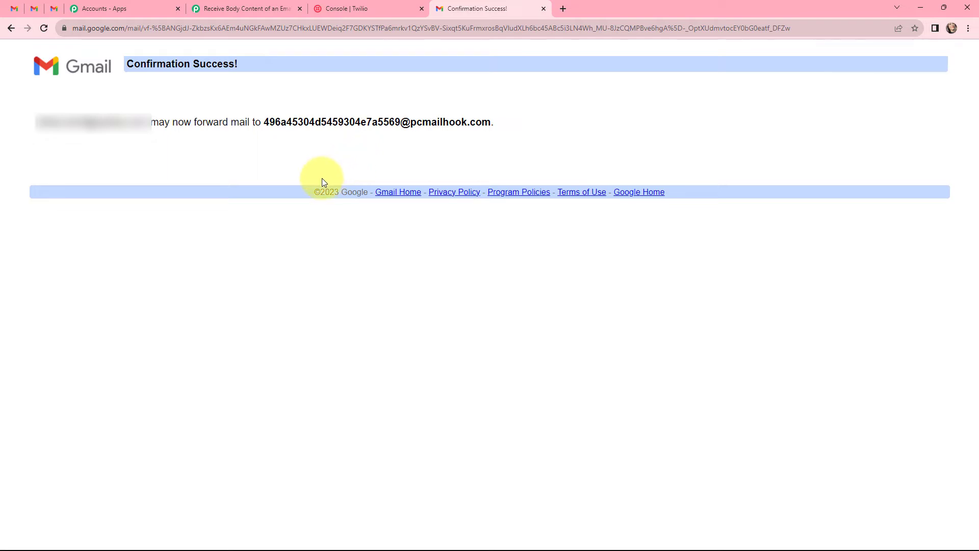
{"action": "left_click", "coordinate": [14, 8]}
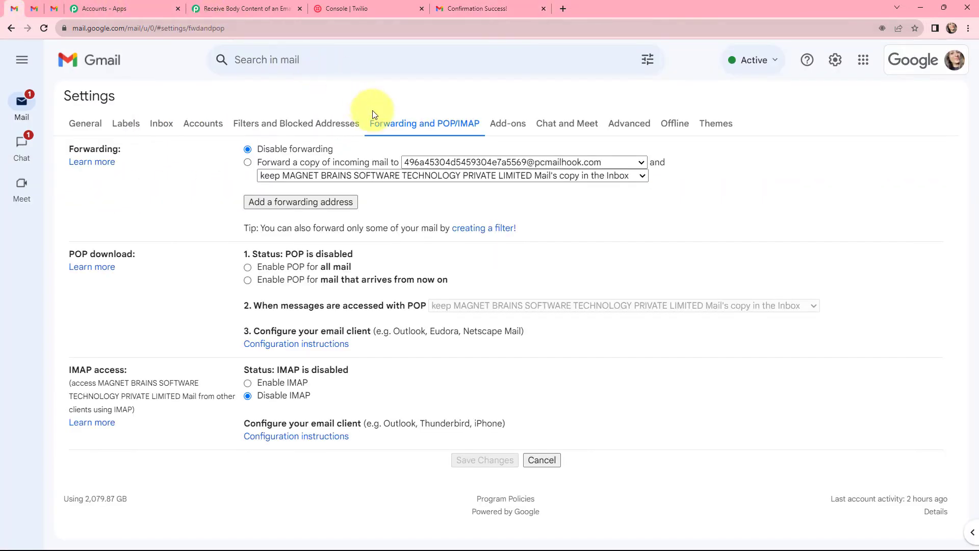
{"action": "left_click", "coordinate": [248, 162]}
{"action": "left_click", "coordinate": [468, 458]}
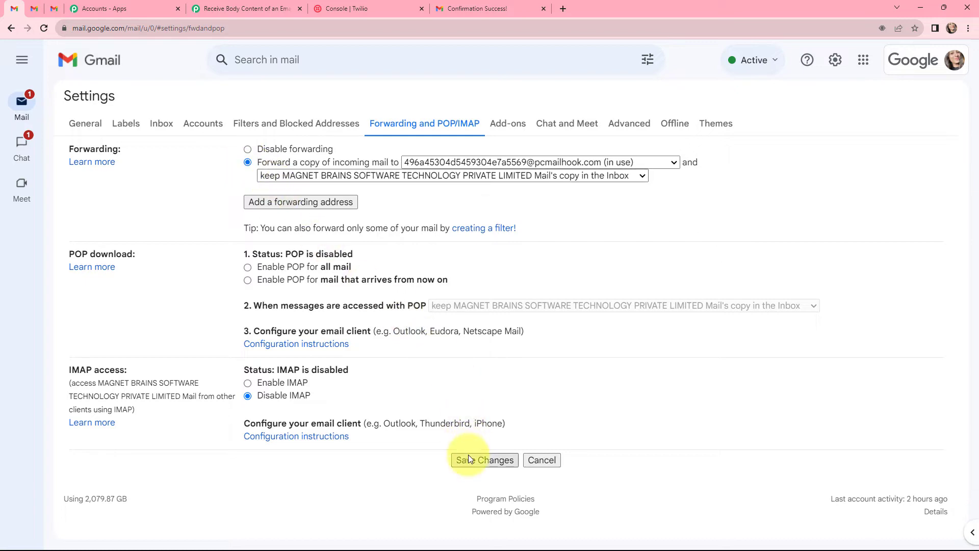
{"action": "left_click", "coordinate": [469, 459]}
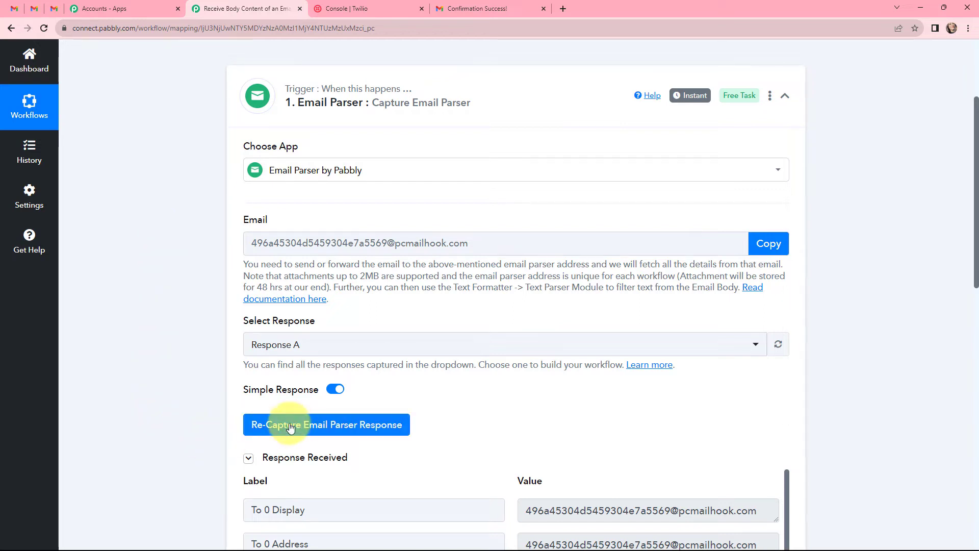
Re-capture the Email Parser response with Yes, then return to the Gmail workshop email draft.
{"action": "left_click", "coordinate": [322, 427]}
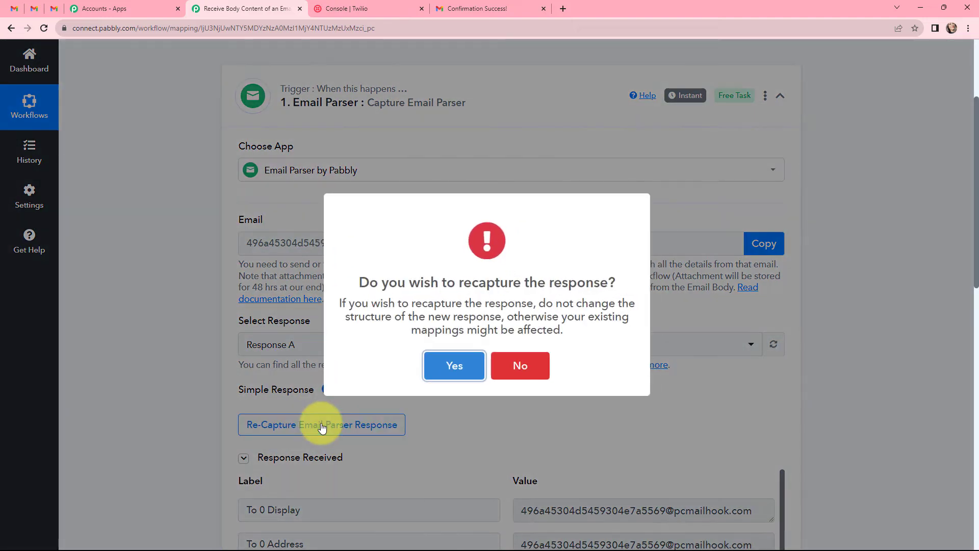
{"action": "left_click", "coordinate": [445, 363]}
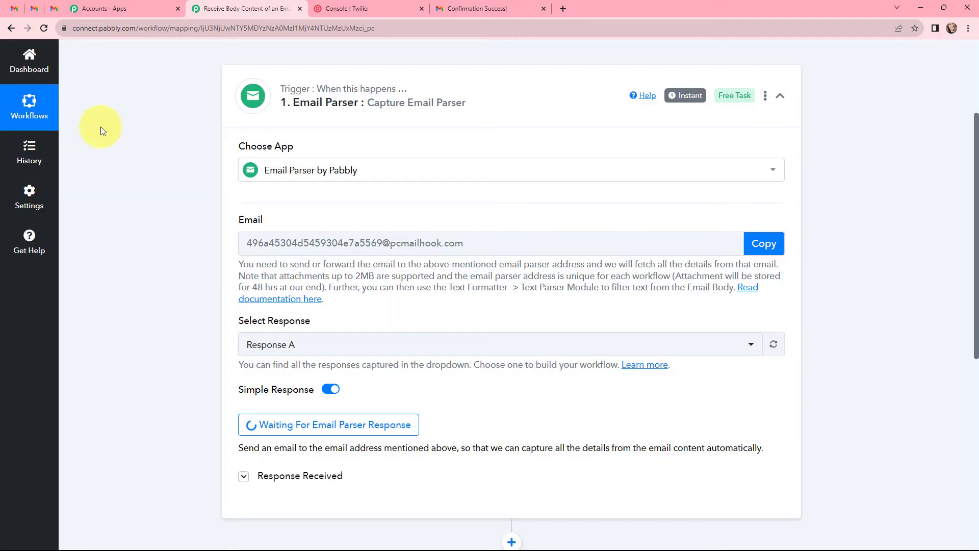
{"action": "left_click", "coordinate": [56, 6]}
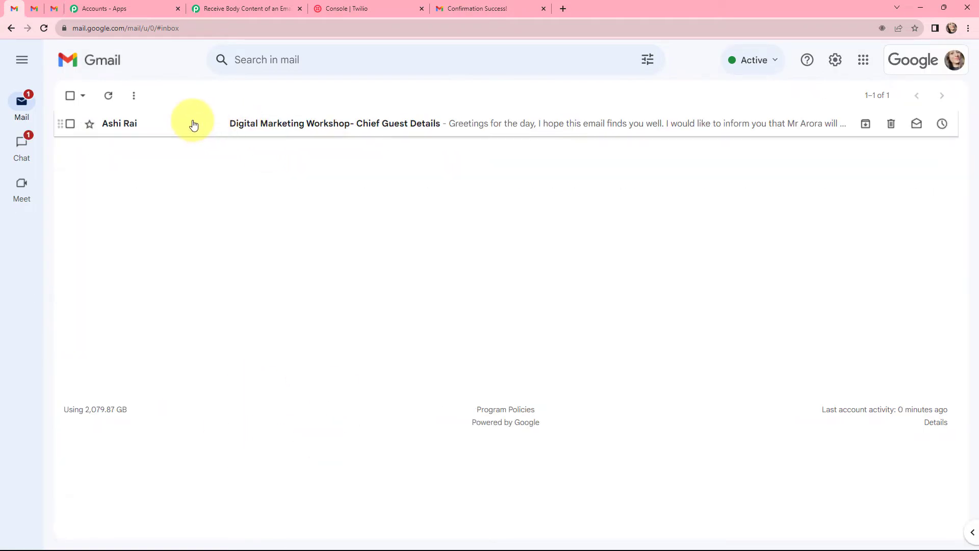
Open the received 'Digital Marketing Workshop- Chief Guest Details' email in the inbox.
{"action": "left_click", "coordinate": [191, 124]}
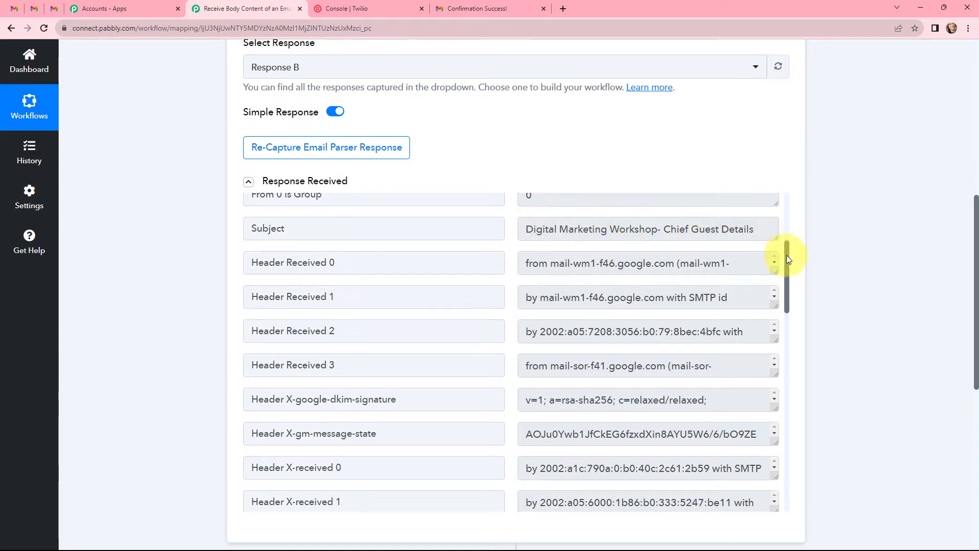
Review the Response B fields captured from the workshop email, then collapse the Email Parser trigger.
{"action": "scroll", "coordinate": [786, 259], "scroll_direction": "down", "scroll_amount": 10}
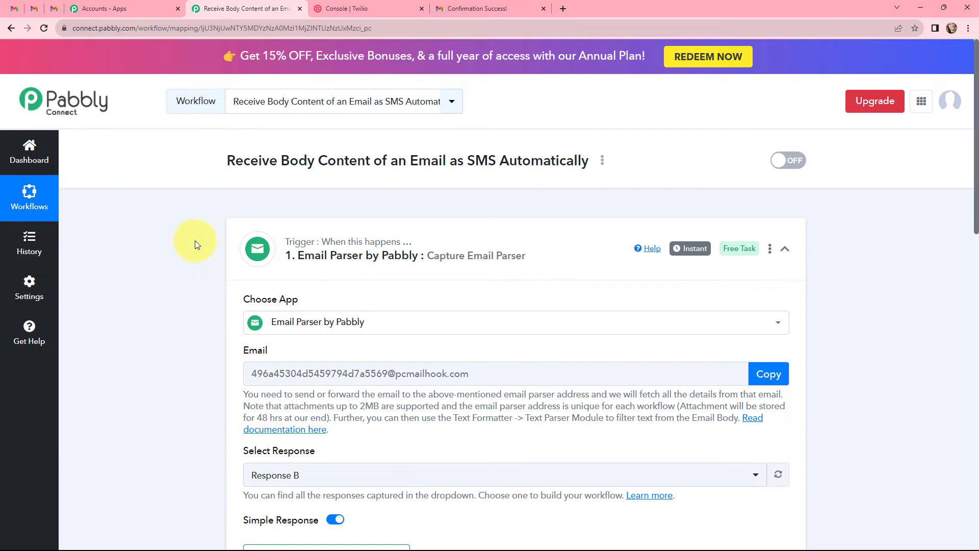
{"action": "mouse_move", "coordinate": [702, 255]}
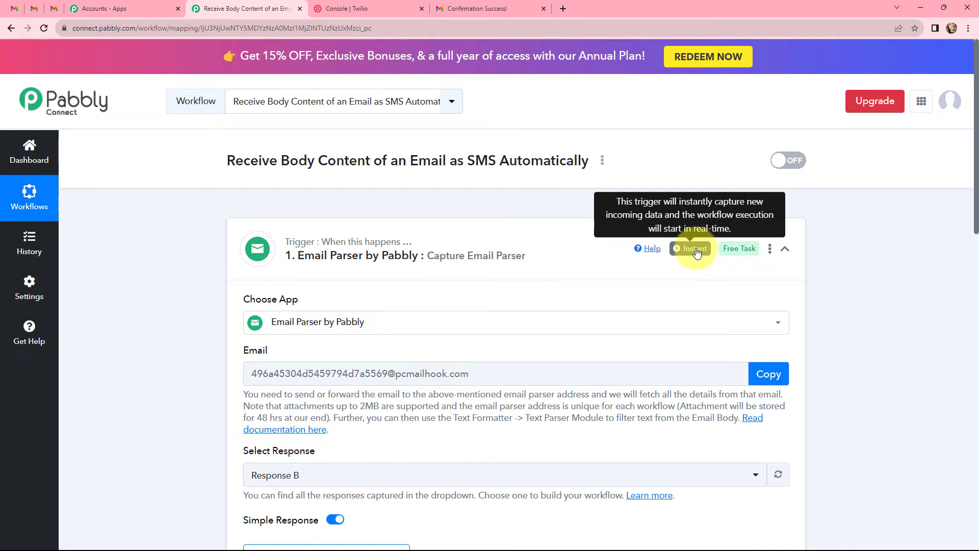
{"action": "left_click", "coordinate": [245, 234]}
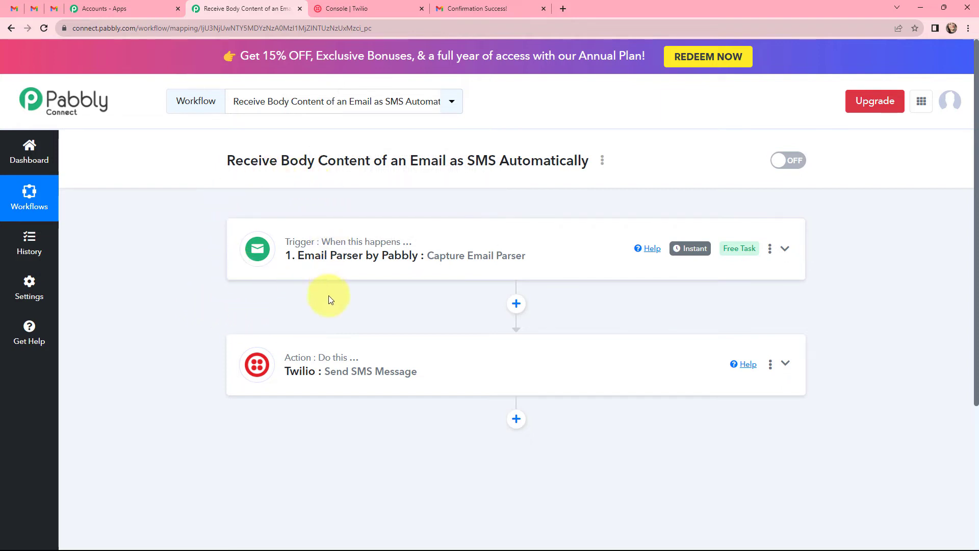
Start a new Twilio connection for the Send SMS Message action and bring up the Twilio console's Account Info.
{"action": "left_click", "coordinate": [383, 354]}
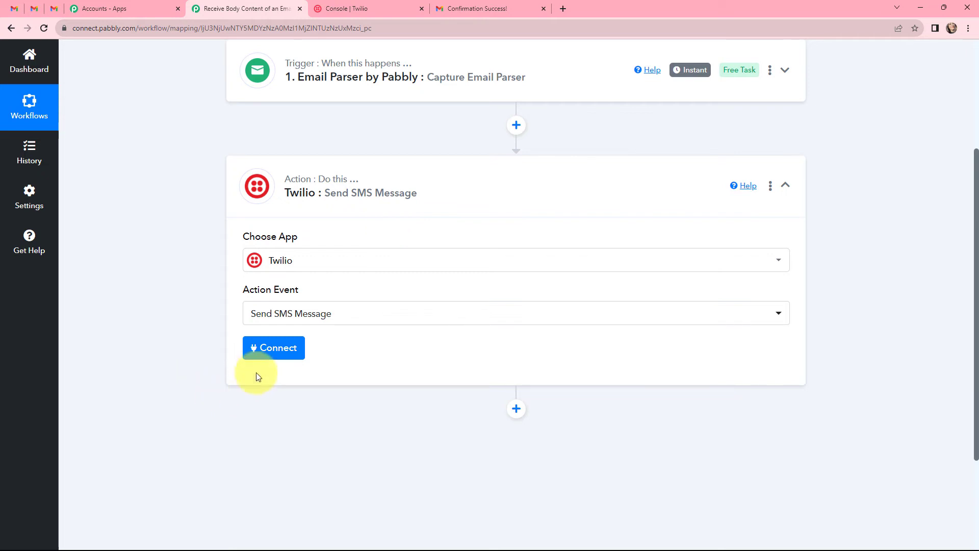
{"action": "left_click", "coordinate": [270, 350]}
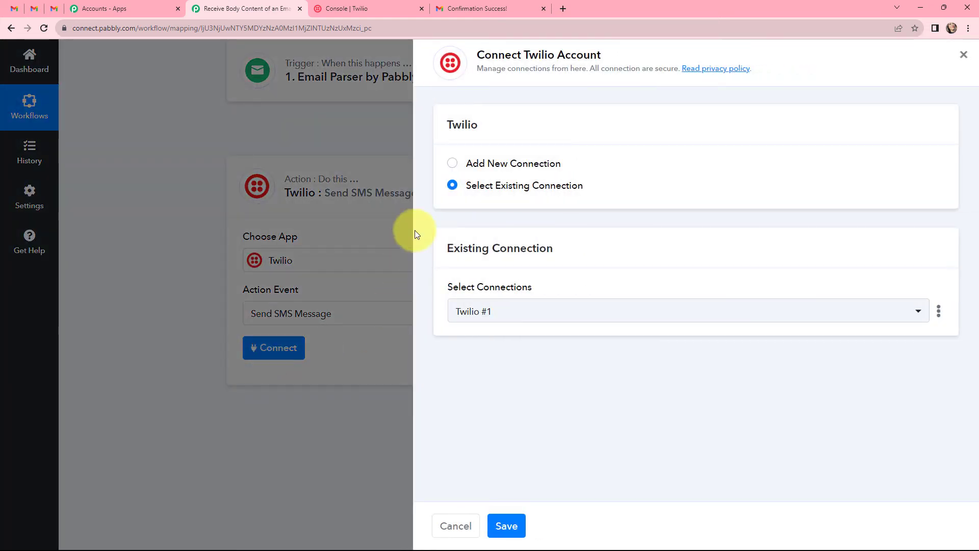
{"action": "left_click", "coordinate": [453, 164]}
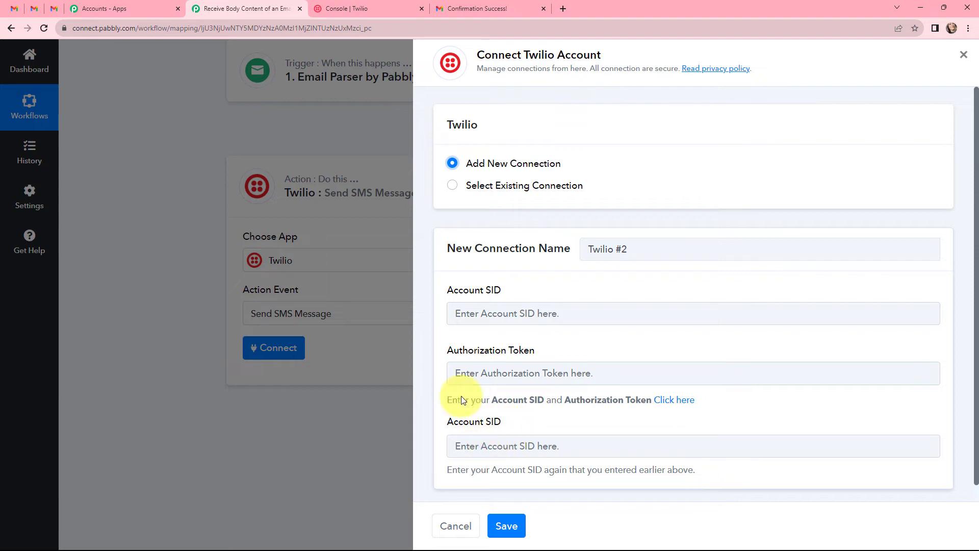
{"action": "left_click", "coordinate": [353, 7]}
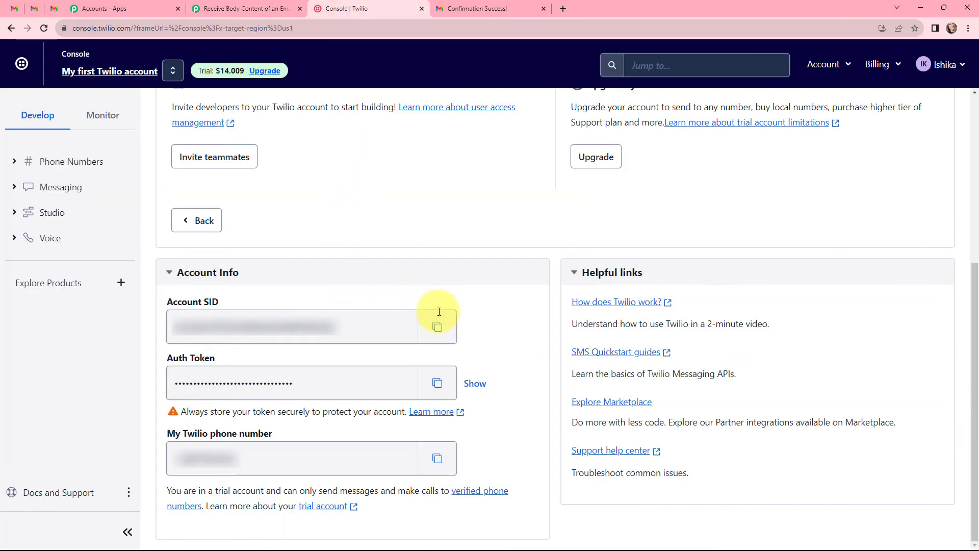
Copy the Twilio Account SID and paste it into both Account SID fields of the new connection.
{"action": "left_click", "coordinate": [437, 327]}
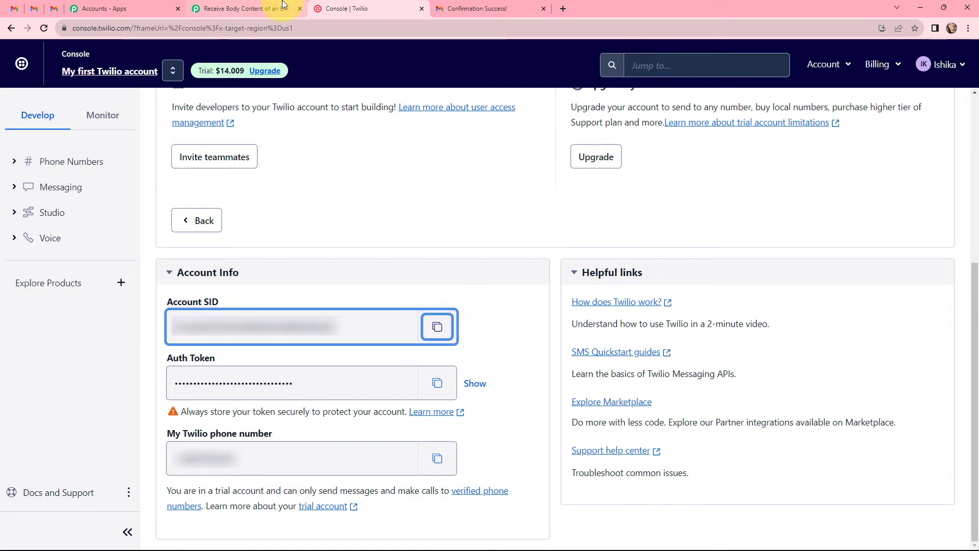
{"action": "left_click", "coordinate": [245, 8]}
{"action": "left_click", "coordinate": [492, 312]}
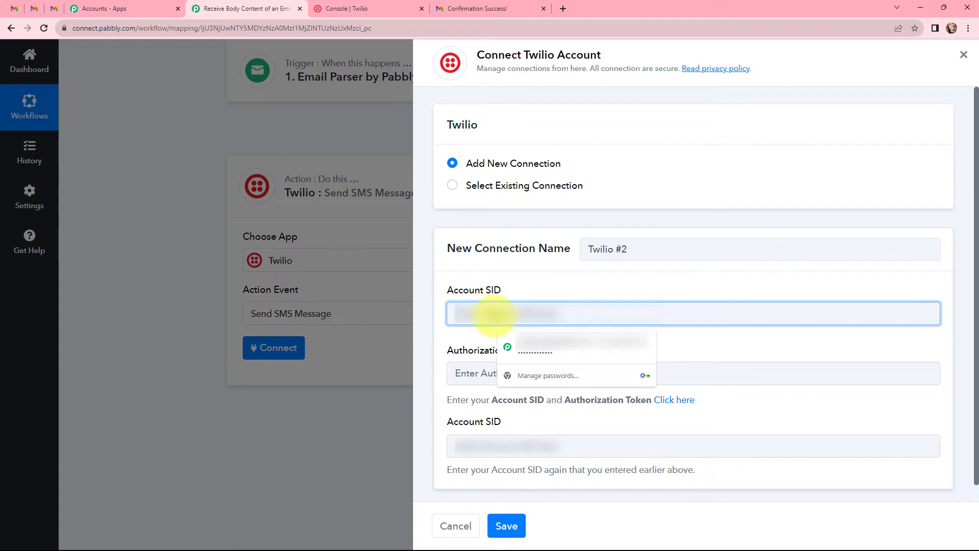
{"action": "key", "text": "ctrl+v"}
{"action": "left_click", "coordinate": [507, 447]}
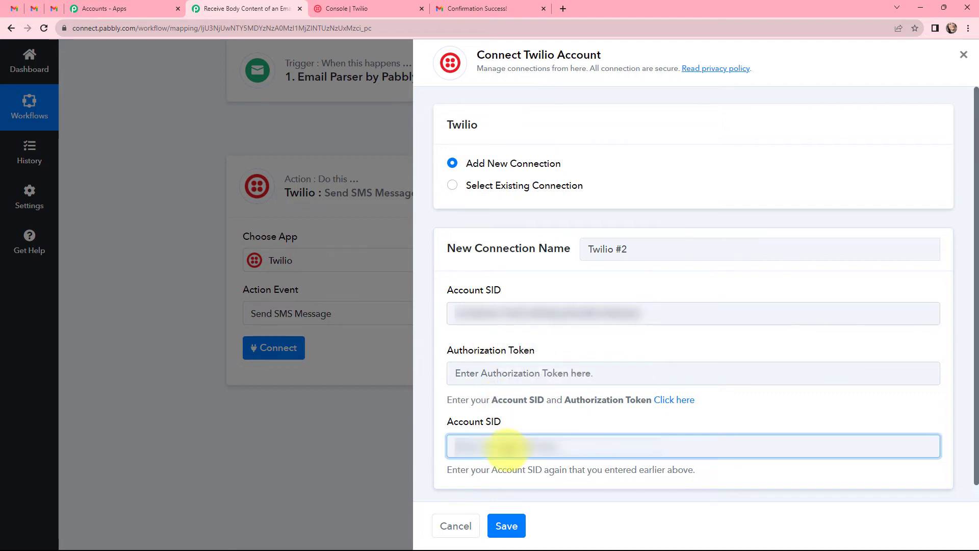
{"action": "key", "text": "ctrl+v"}
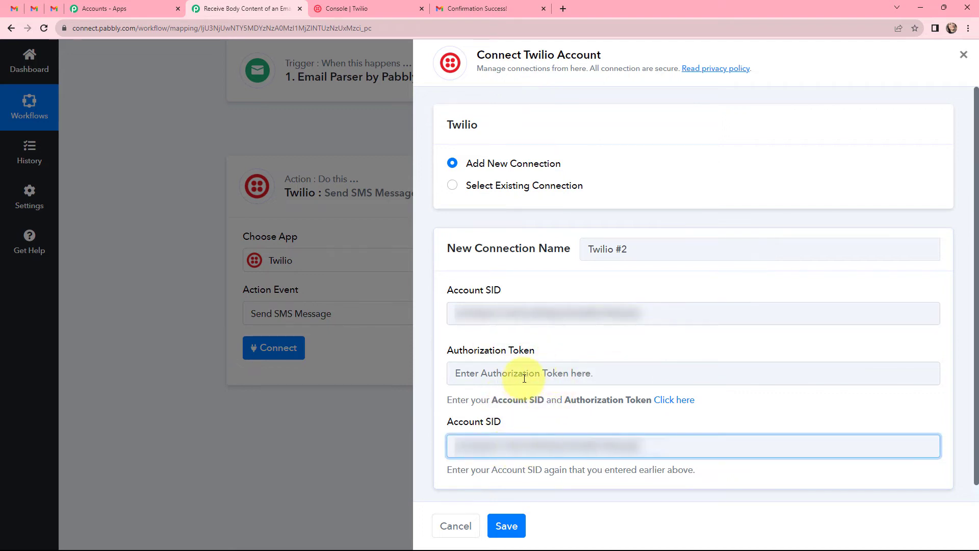
Copy the Auth Token from the Twilio console into Authorization Token and save the Twilio #2 connection.
{"action": "left_click", "coordinate": [357, 9]}
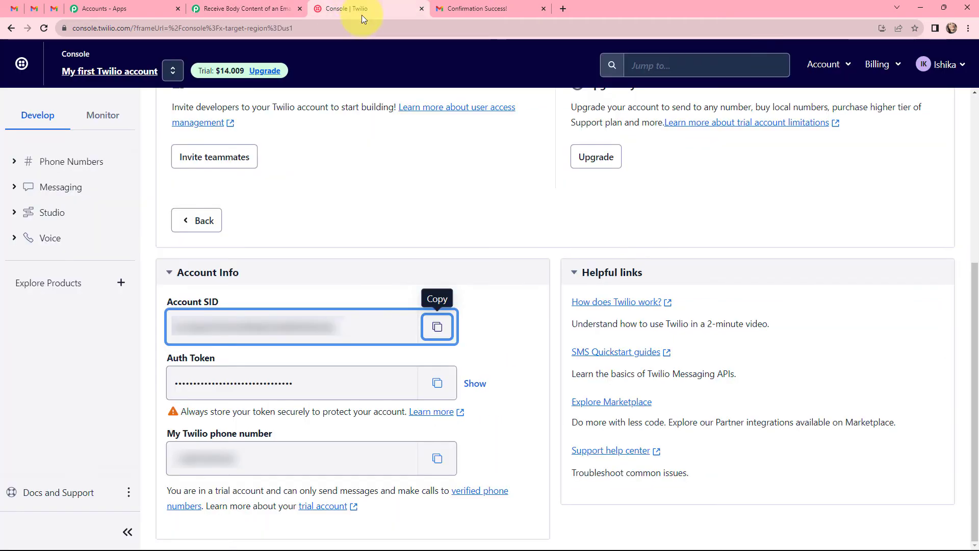
{"action": "left_click", "coordinate": [437, 383]}
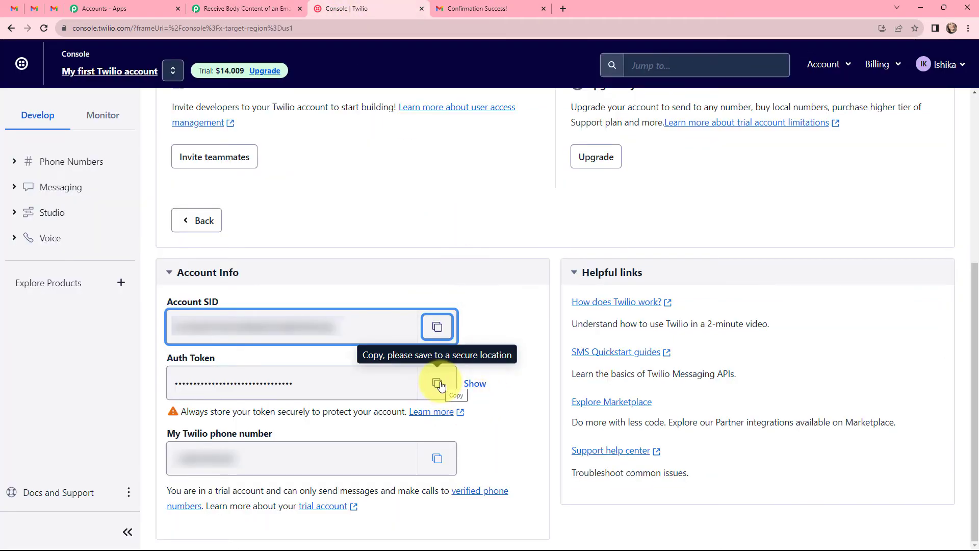
{"action": "key", "text": "ctrl+shift+Tab"}
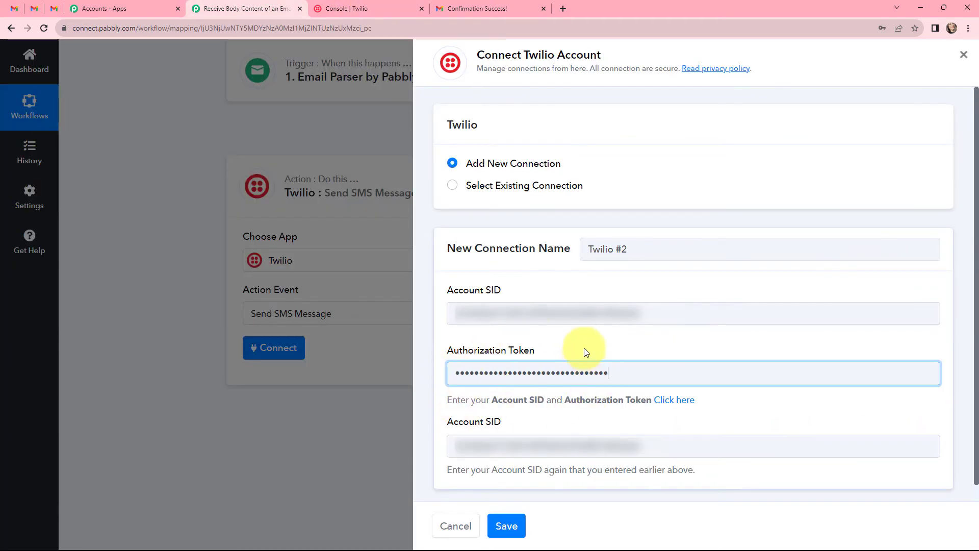
{"action": "left_click", "coordinate": [506, 523]}
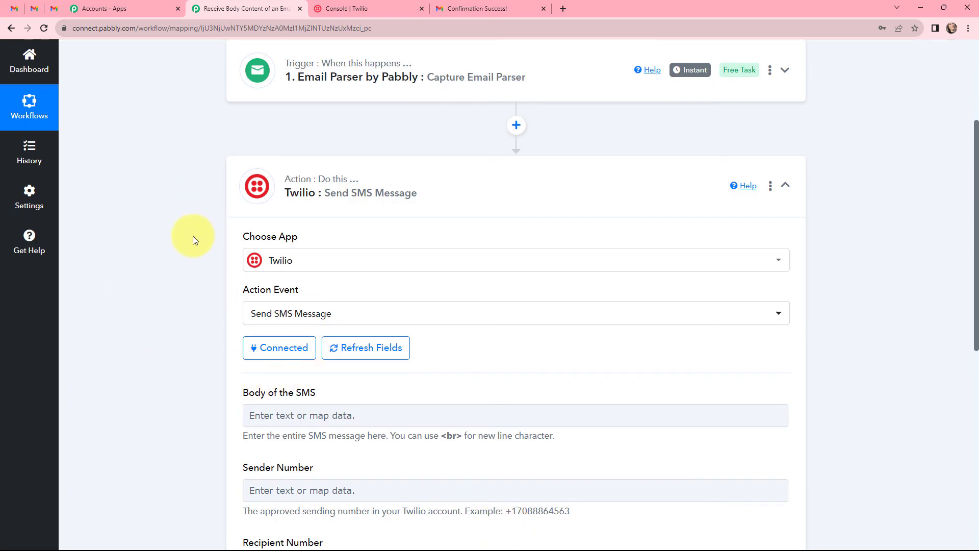
Map the SMS Body to the Email Parser trigger's '1. Body Text' field, found by searching 'body'.
{"action": "scroll", "coordinate": [193, 235], "scroll_direction": "down", "scroll_amount": 2}
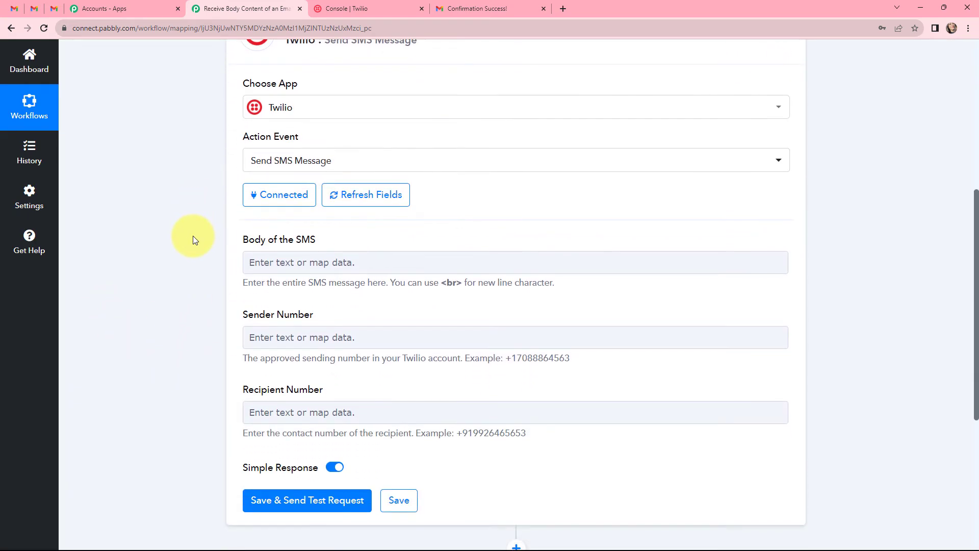
{"action": "scroll", "coordinate": [227, 191], "scroll_direction": "down", "scroll_amount": 1}
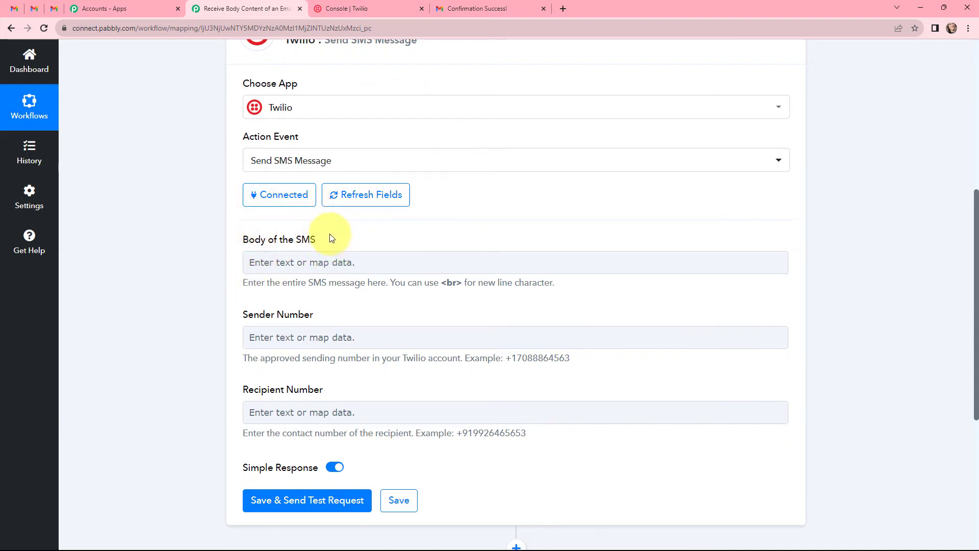
{"action": "left_click", "coordinate": [324, 262]}
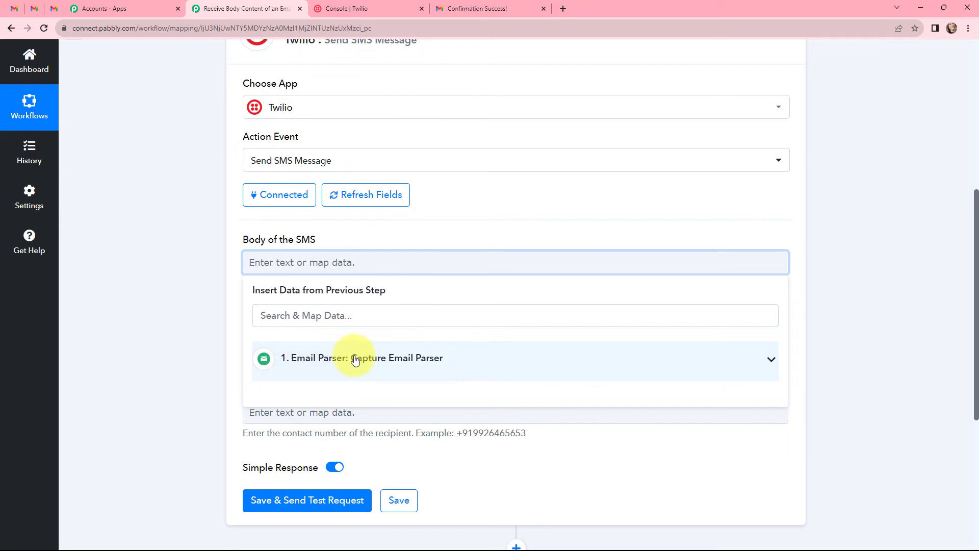
{"action": "left_click", "coordinate": [361, 312]}
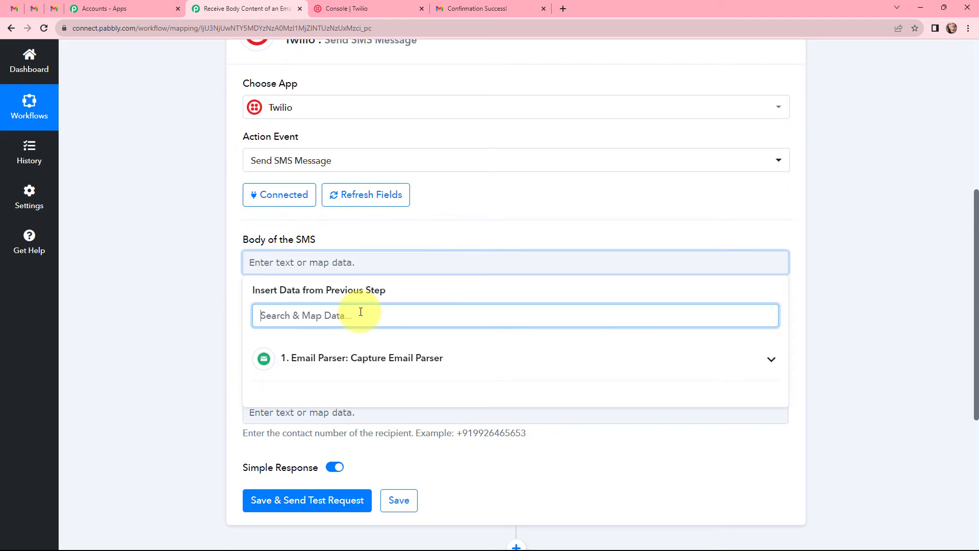
{"action": "type", "text": "body"}
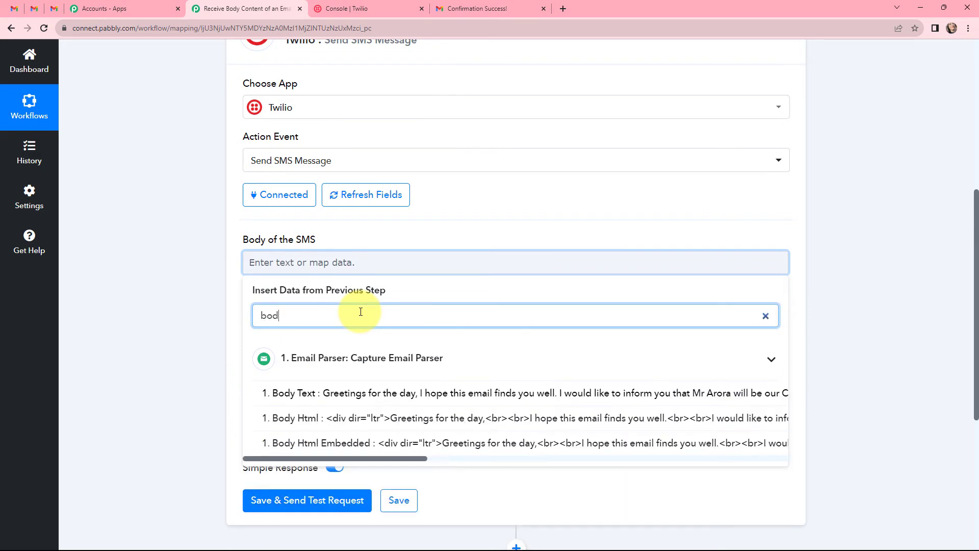
{"action": "left_click", "coordinate": [422, 391]}
{"action": "left_click", "coordinate": [203, 289]}
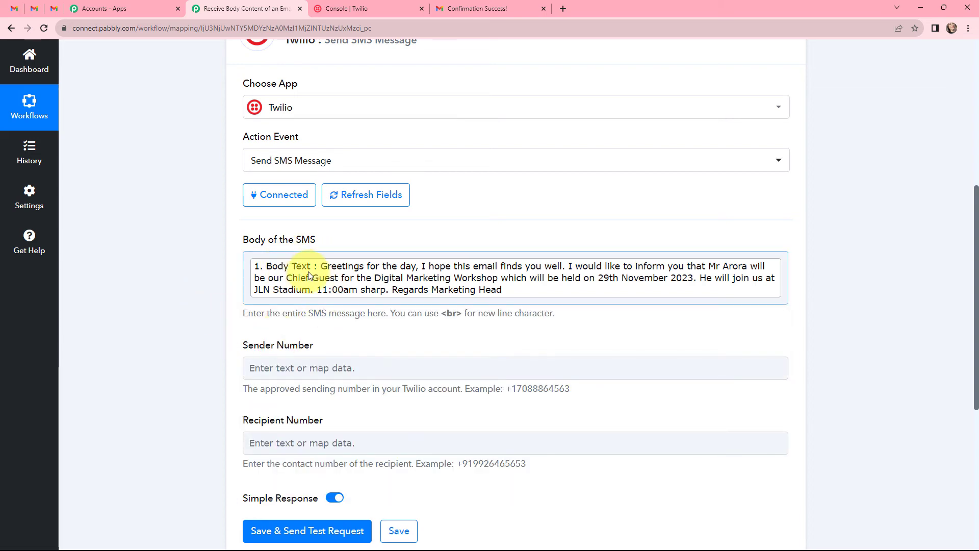
{"action": "scroll", "coordinate": [306, 275], "scroll_direction": "down", "scroll_amount": 3}
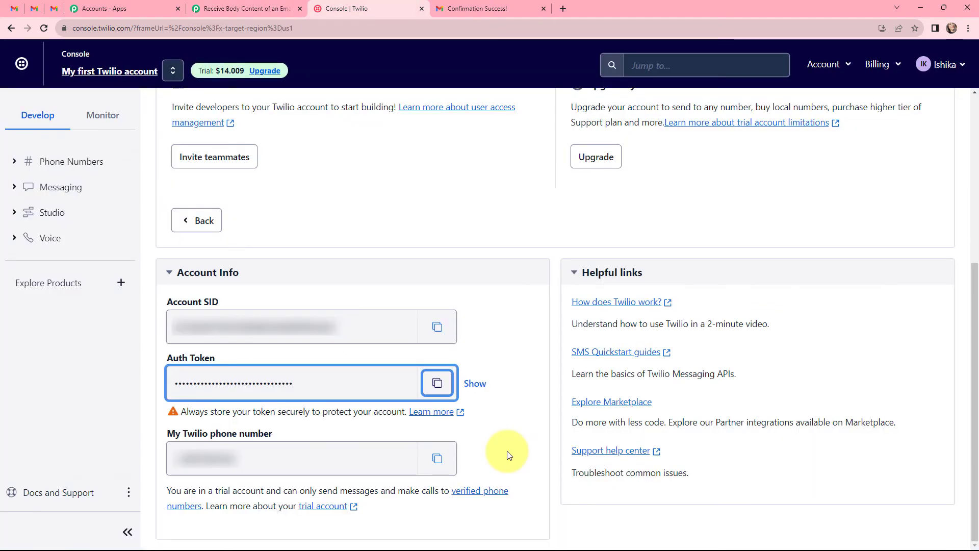
Paste the Twilio account's phone number as Sender Number and enter the recipient's phone number.
{"action": "left_click", "coordinate": [440, 457]}
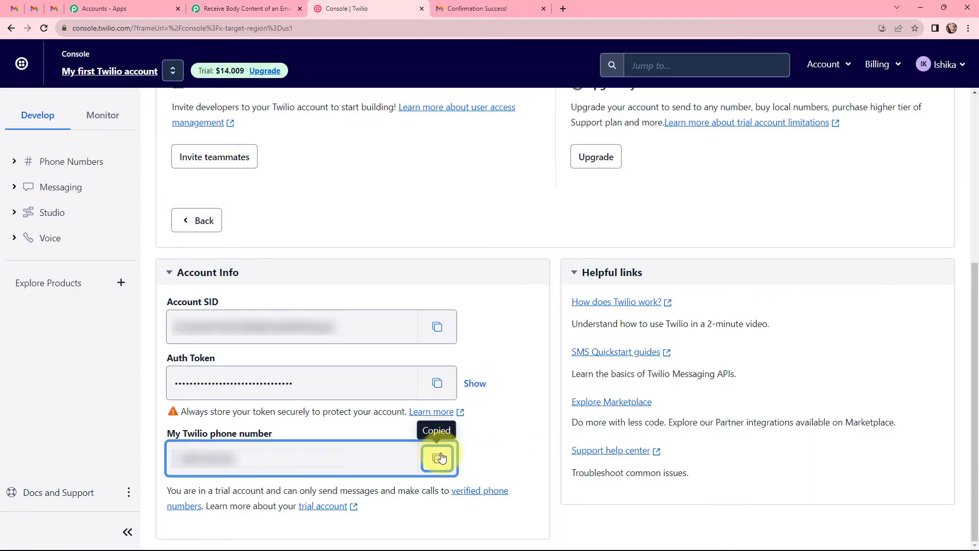
{"action": "left_click", "coordinate": [264, 6]}
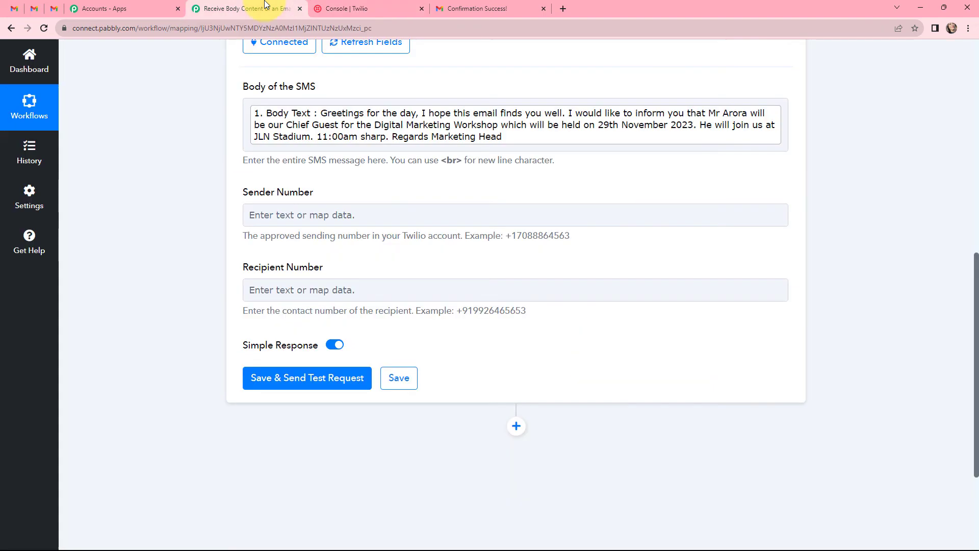
{"action": "left_click", "coordinate": [363, 214]}
{"action": "key", "text": "ctrl+v"}
{"action": "left_click", "coordinate": [212, 308]}
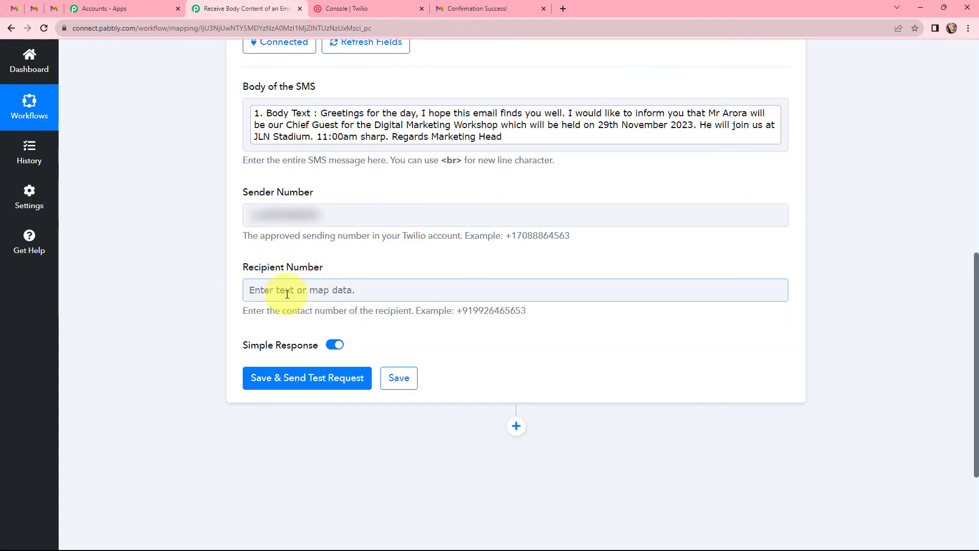
{"action": "left_click", "coordinate": [305, 289]}
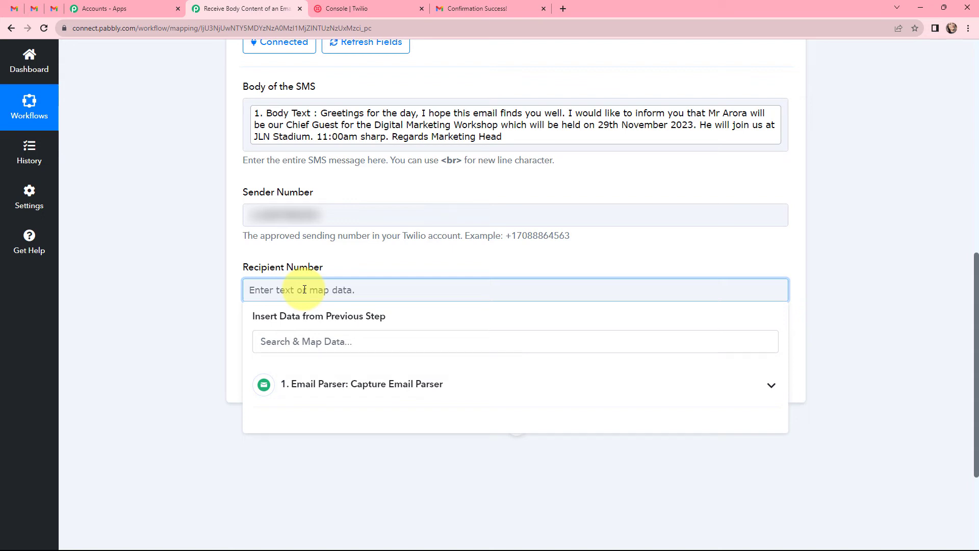
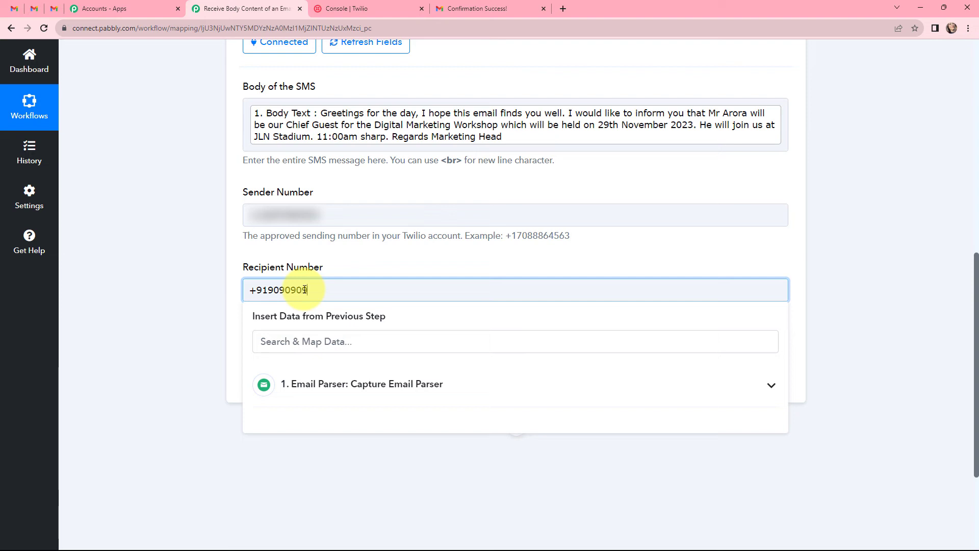
{"action": "left_click", "coordinate": [342, 258]}
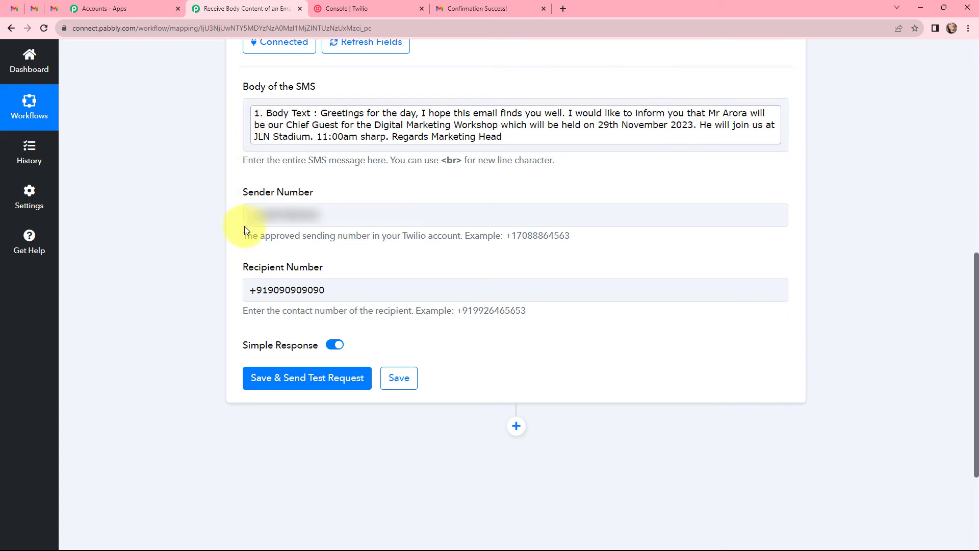
Send the test SMS request and enlarge the response's Body value to read the full message.
{"action": "left_click", "coordinate": [309, 381]}
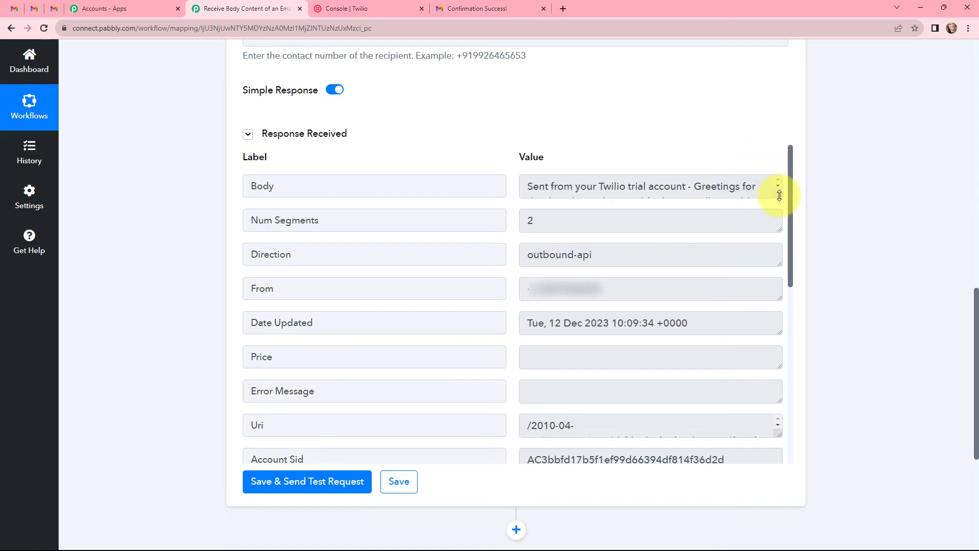
{"action": "left_click_drag", "start_coordinate": [779, 196], "coordinate": [779, 279]}
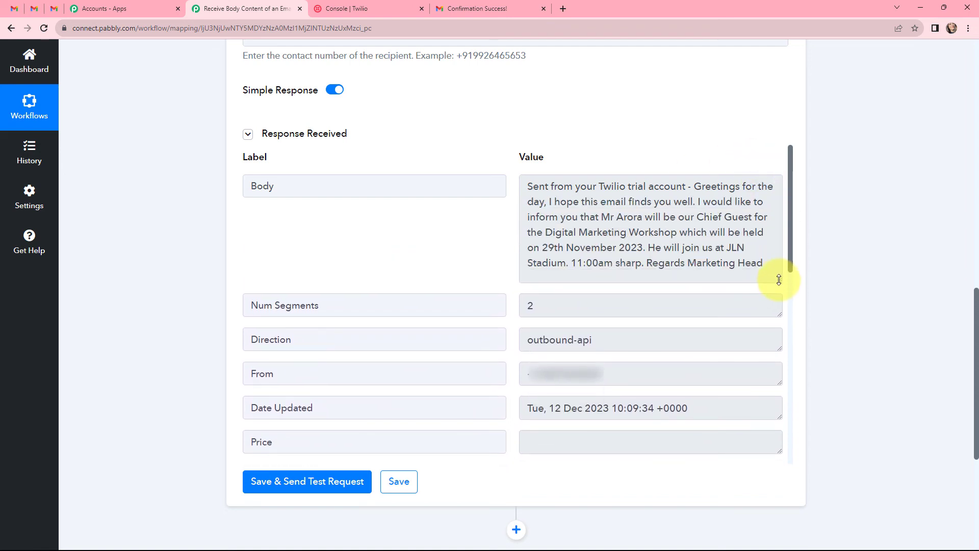